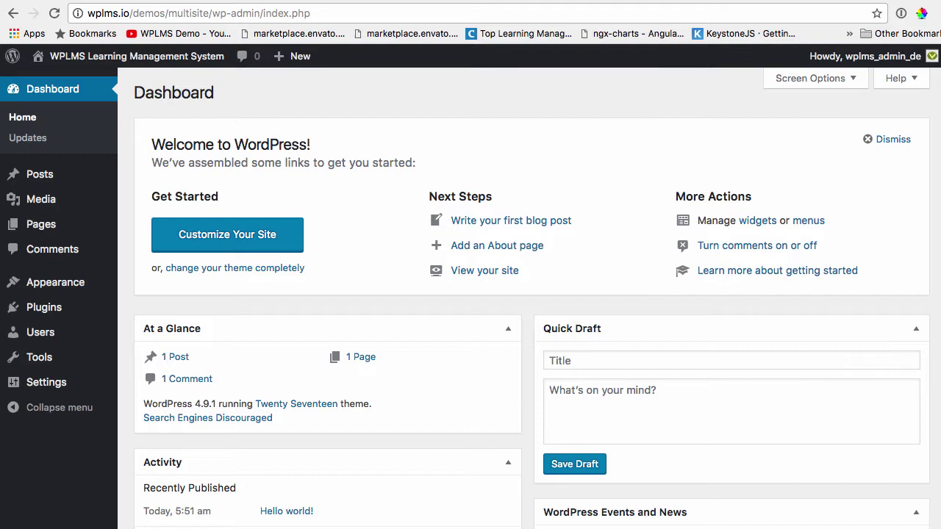
Step: Open the WordPress Codex article Create A Network from the search results and read its Step 0 to Step 2 instructions
{"action": "mouse_move", "coordinate": [143, 55]}
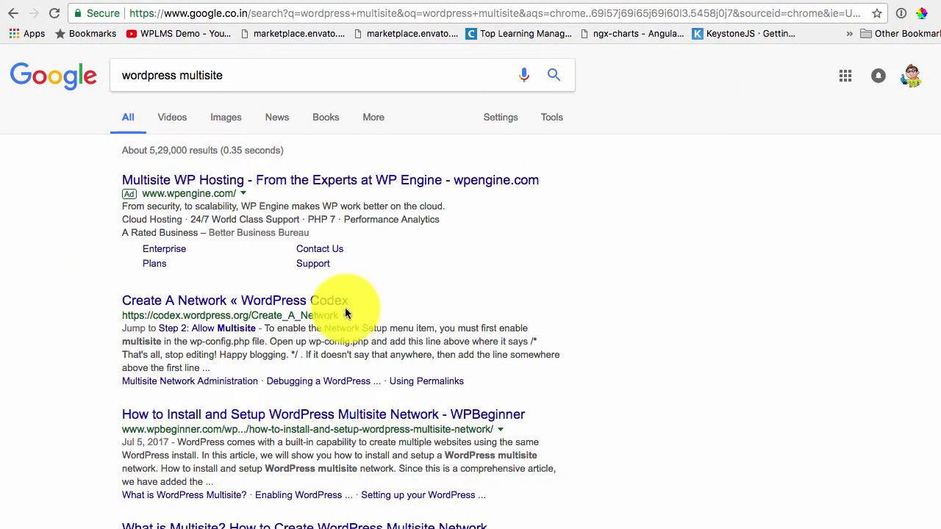
{"action": "left_click", "coordinate": [309, 302]}
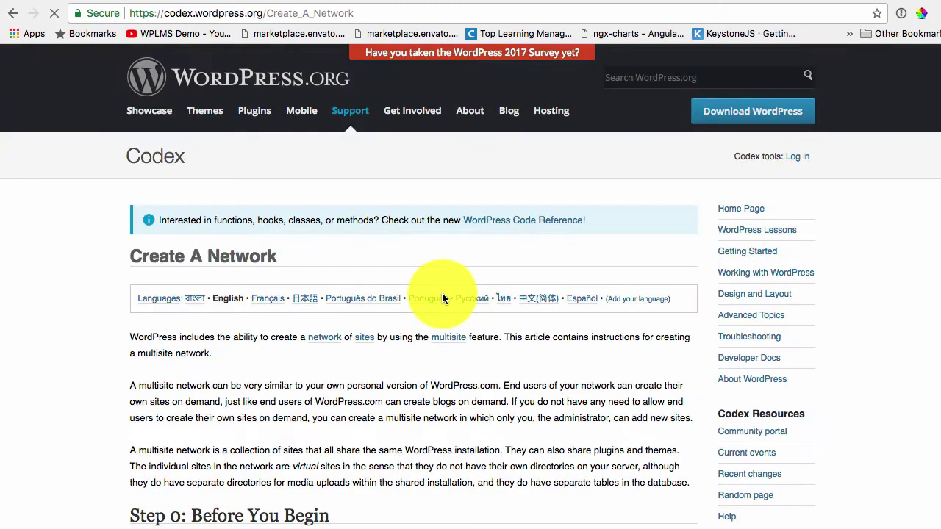
{"action": "scroll", "coordinate": [442, 293], "scroll_direction": "down", "scroll_amount": 5}
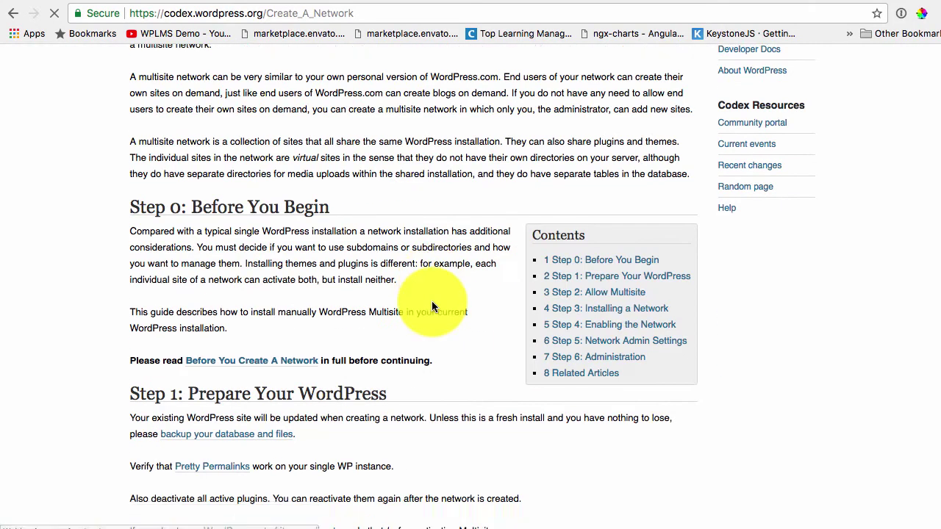
{"action": "scroll", "coordinate": [432, 307], "scroll_direction": "down", "scroll_amount": 2}
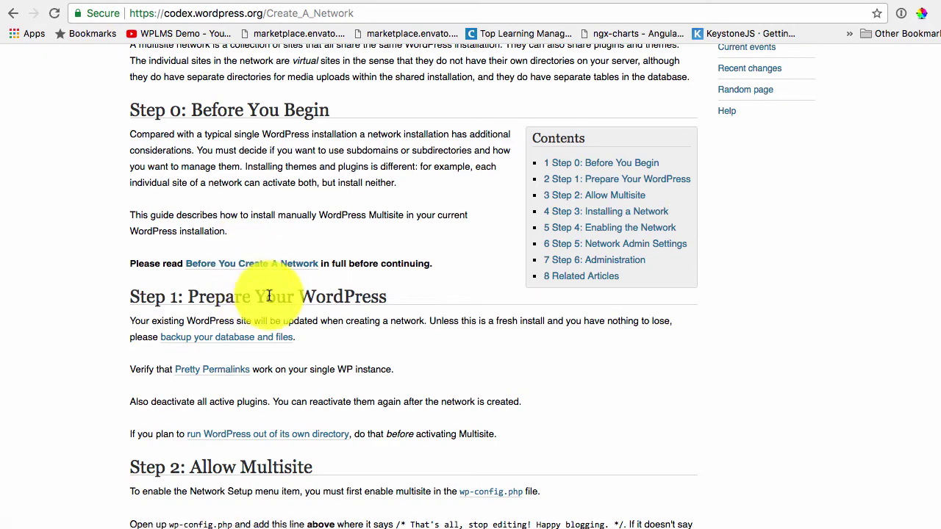
{"action": "scroll", "coordinate": [397, 316], "scroll_direction": "down", "scroll_amount": 2}
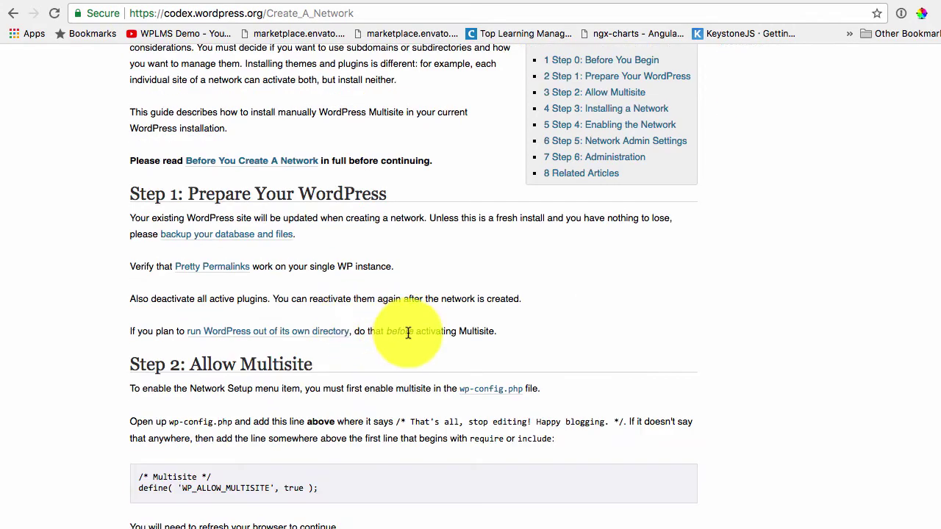
{"action": "scroll", "coordinate": [411, 332], "scroll_direction": "down", "scroll_amount": 2}
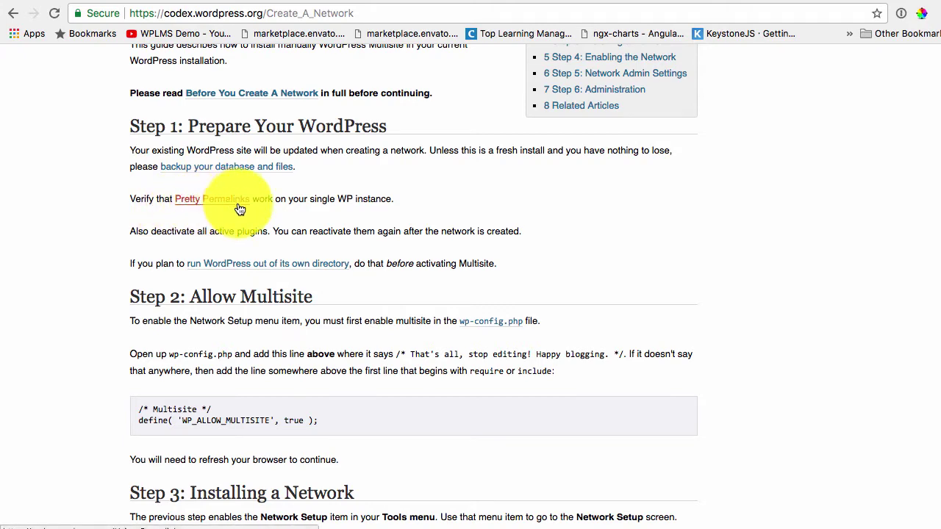
Step: In the site's admin, set the permalink structure to Post name and save the changes
{"action": "left_click", "coordinate": [725, 6]}
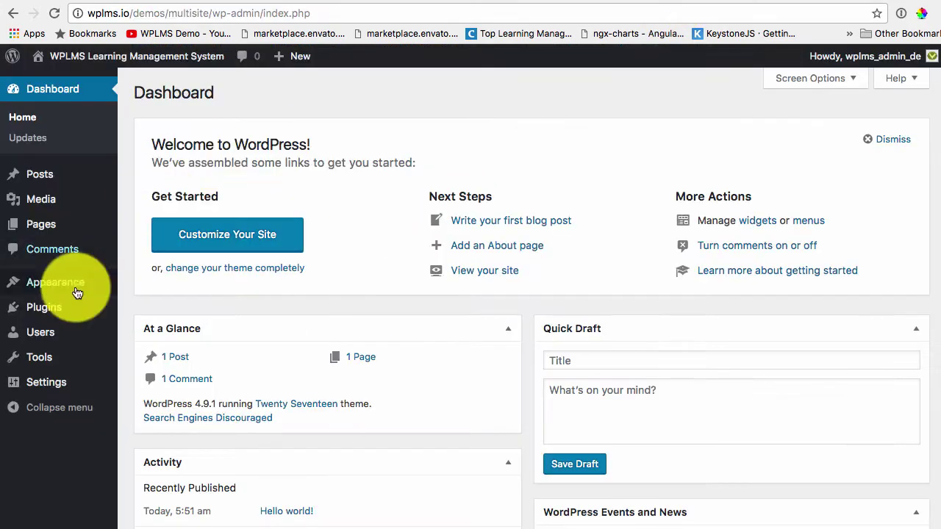
{"action": "mouse_move", "coordinate": [63, 387]}
{"action": "left_click", "coordinate": [163, 488]}
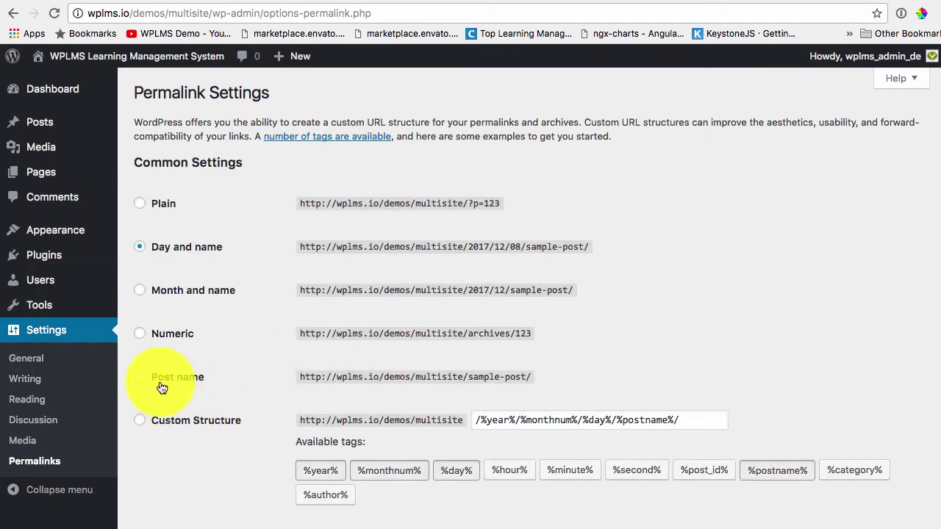
{"action": "left_click", "coordinate": [162, 383]}
{"action": "scroll", "coordinate": [529, 376], "scroll_direction": "down", "scroll_amount": 3}
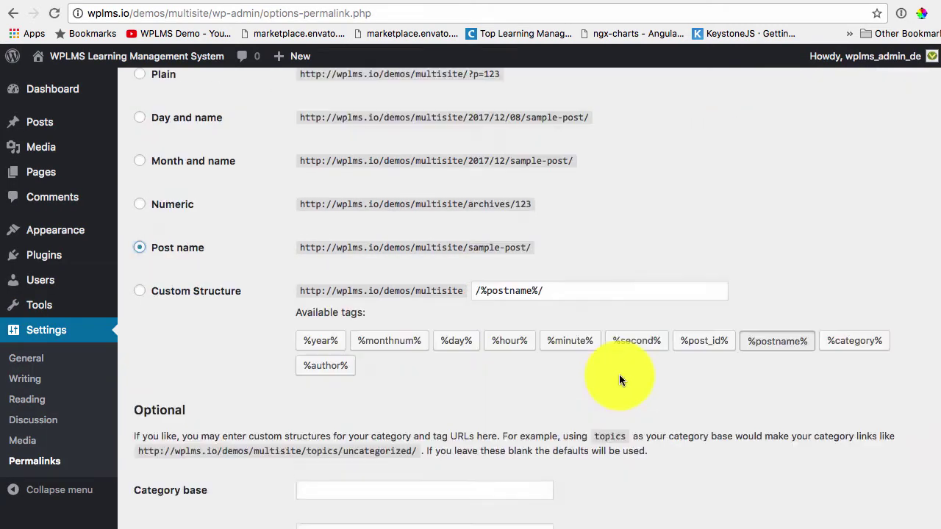
{"action": "scroll", "coordinate": [618, 374], "scroll_direction": "down", "scroll_amount": 3}
{"action": "left_click", "coordinate": [193, 463]}
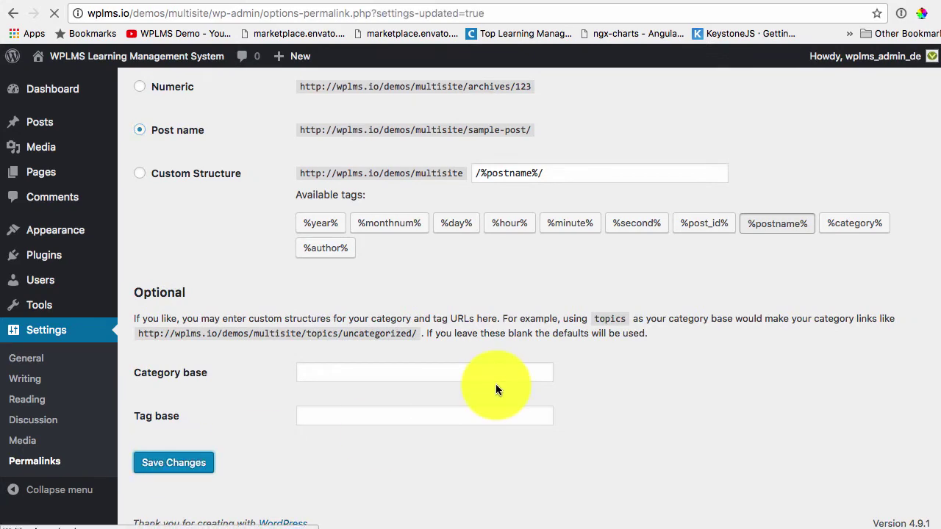
Step: Return to the Codex guide and copy the WP_ALLOW_MULTISITE code snippet under Step 2: Allow Multisite
{"action": "left_click", "coordinate": [830, 1]}
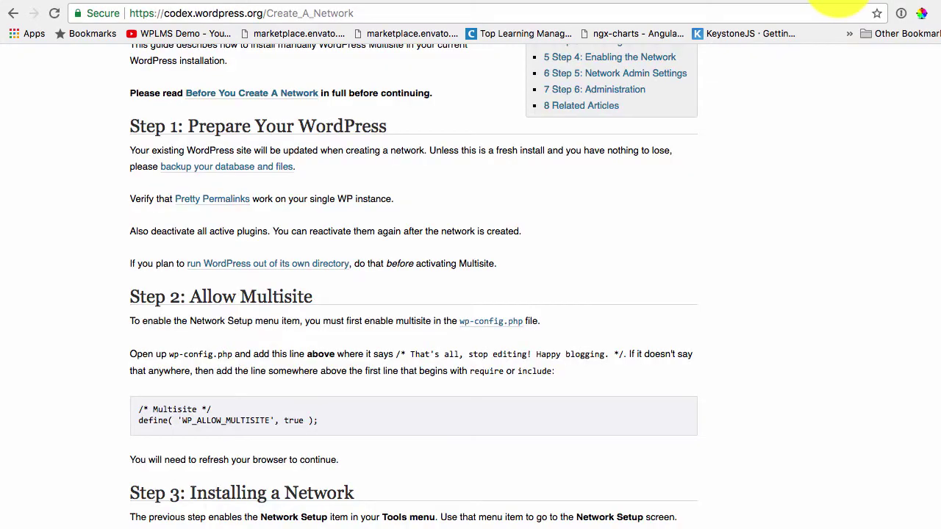
{"action": "scroll", "coordinate": [242, 316], "scroll_direction": "down", "scroll_amount": 3}
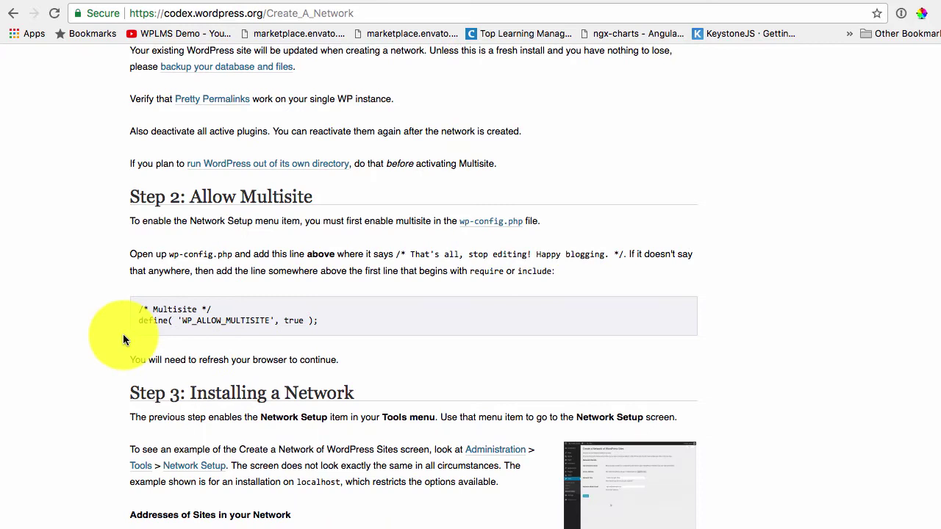
{"action": "left_click_drag", "start_coordinate": [139, 313], "coordinate": [330, 324]}
{"action": "key", "text": "super+c"}
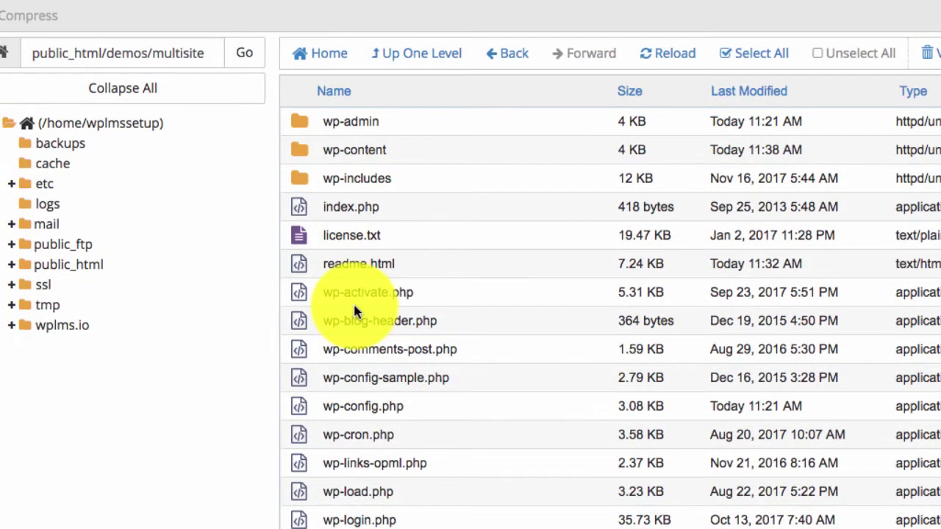
Step: Open wp-config.php from public_html/demos/multisite in the file manager's code editor
{"action": "scroll", "coordinate": [350, 307], "scroll_direction": "down", "scroll_amount": 3}
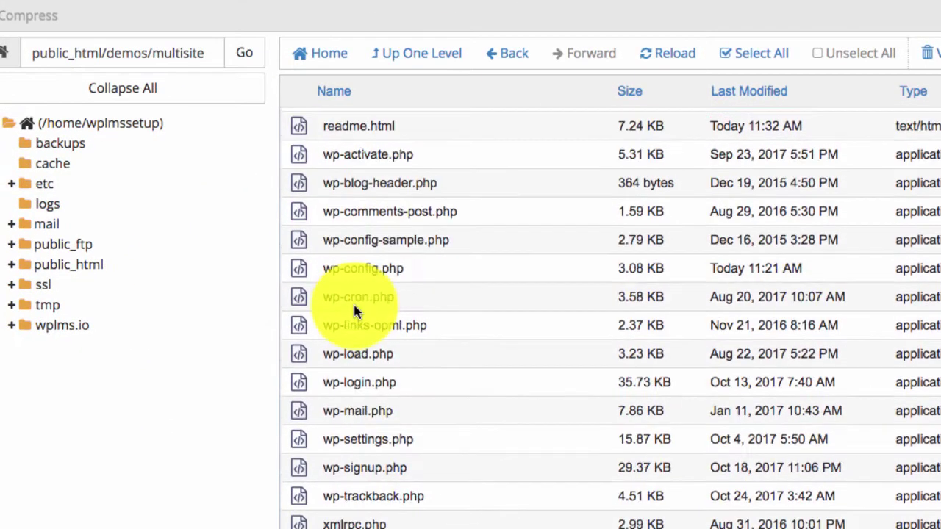
{"action": "left_click", "coordinate": [297, 273]}
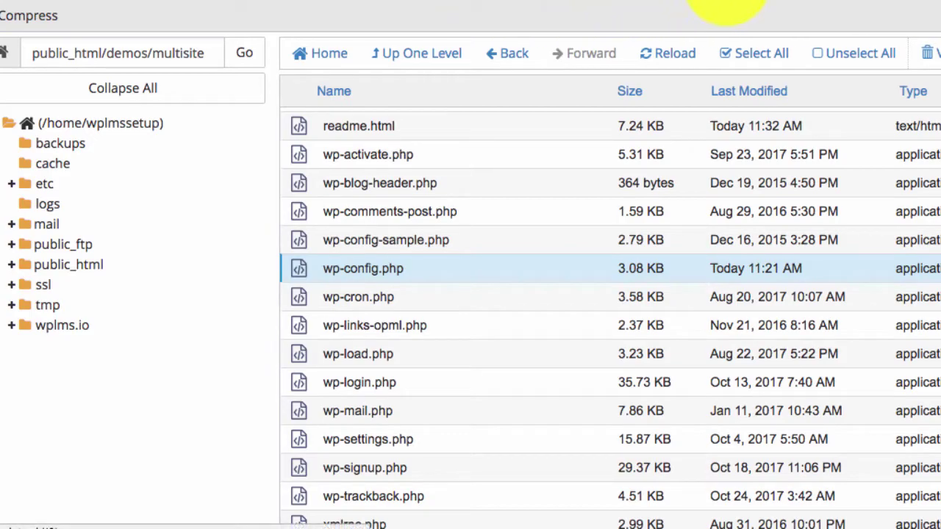
{"action": "left_click", "coordinate": [708, 1]}
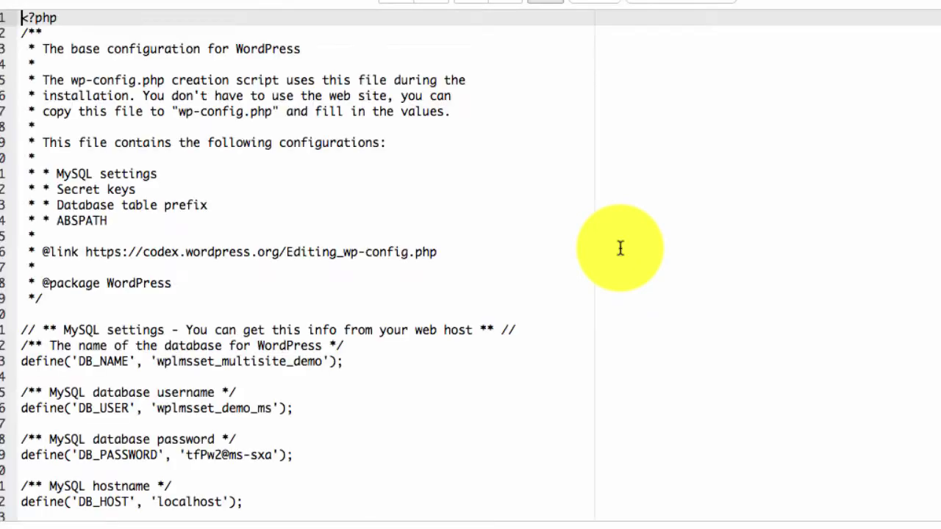
Step: Paste the WP_ALLOW_MULTISITE snippet above the "That's all, stop editing!" comment in wp-config.php and save the file
{"action": "scroll", "coordinate": [619, 249], "scroll_direction": "down", "scroll_amount": 15}
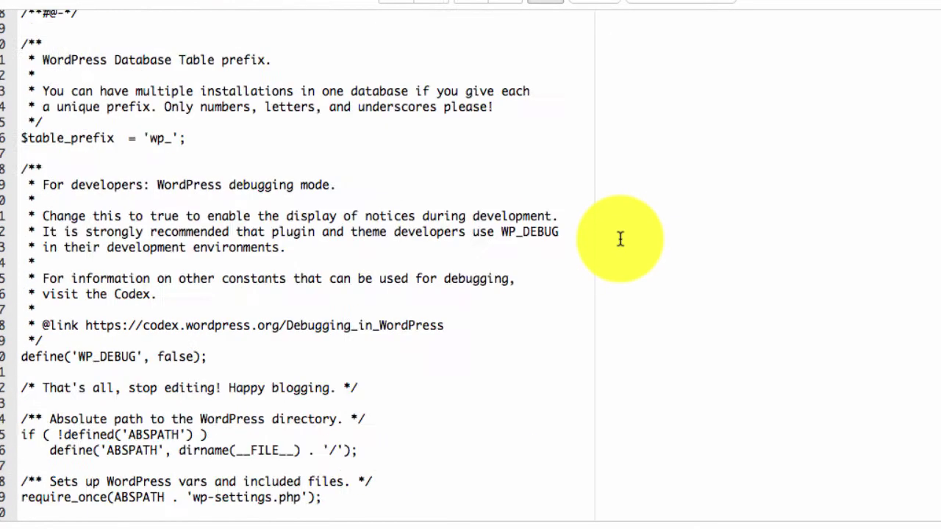
{"action": "left_click", "coordinate": [172, 368]}
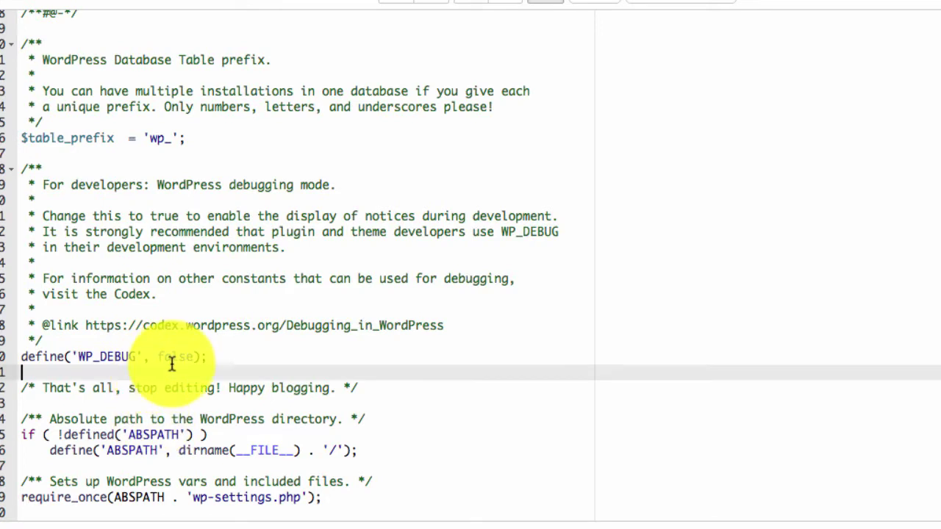
{"action": "key", "text": "Return"}
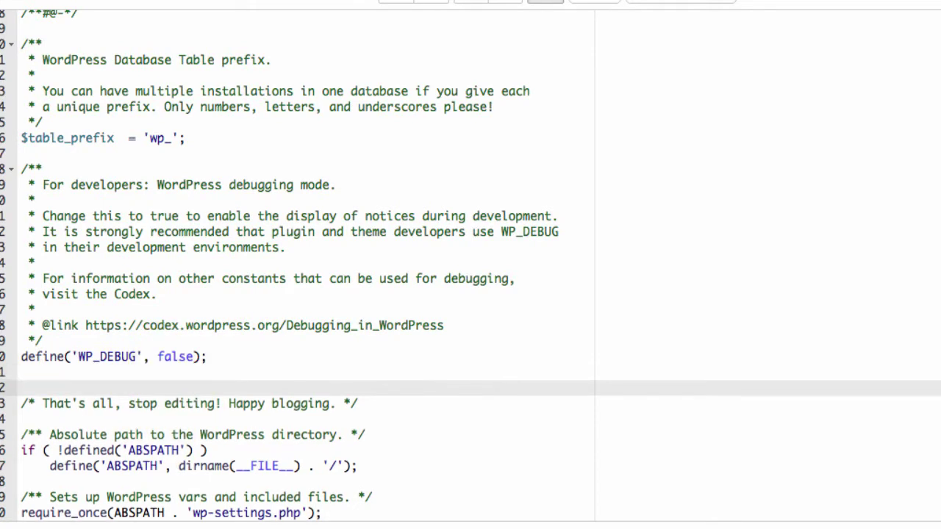
{"action": "key", "text": "super+v"}
{"action": "key", "text": "Return"}
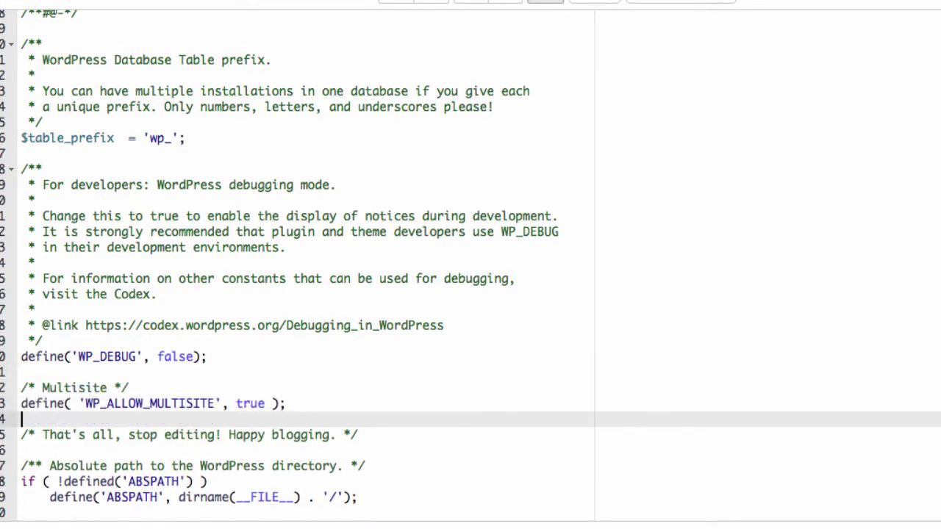
{"action": "key", "text": "super+s"}
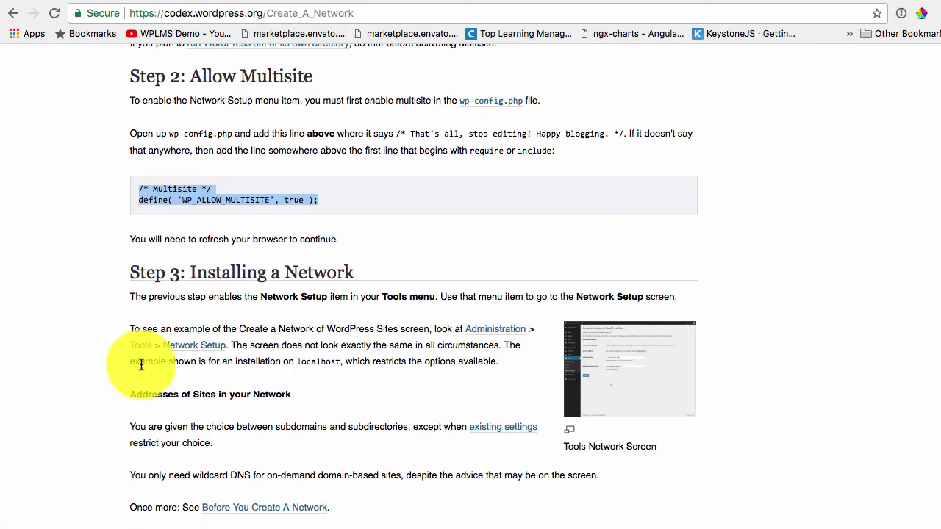
Step: Open Network Setup in the site's admin and install the network with the prefilled title and admin email
{"action": "left_click", "coordinate": [734, 1]}
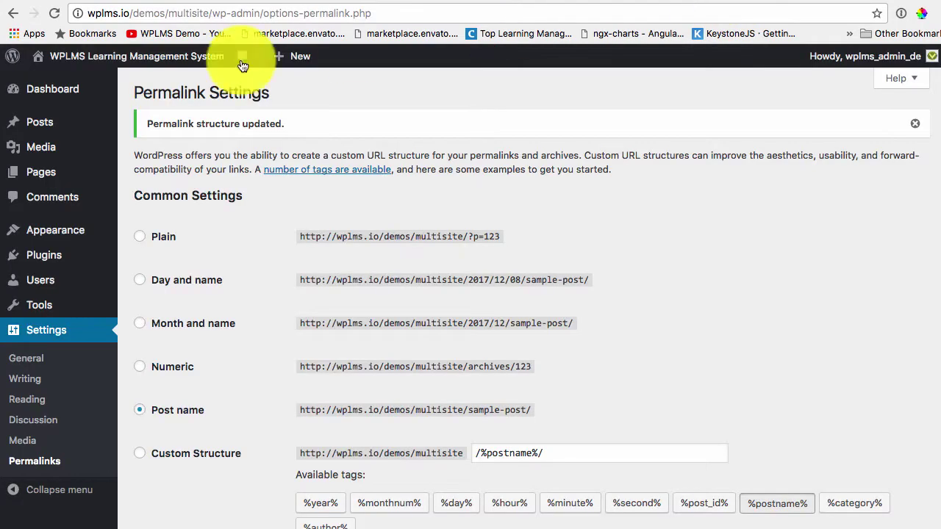
{"action": "mouse_move", "coordinate": [27, 87]}
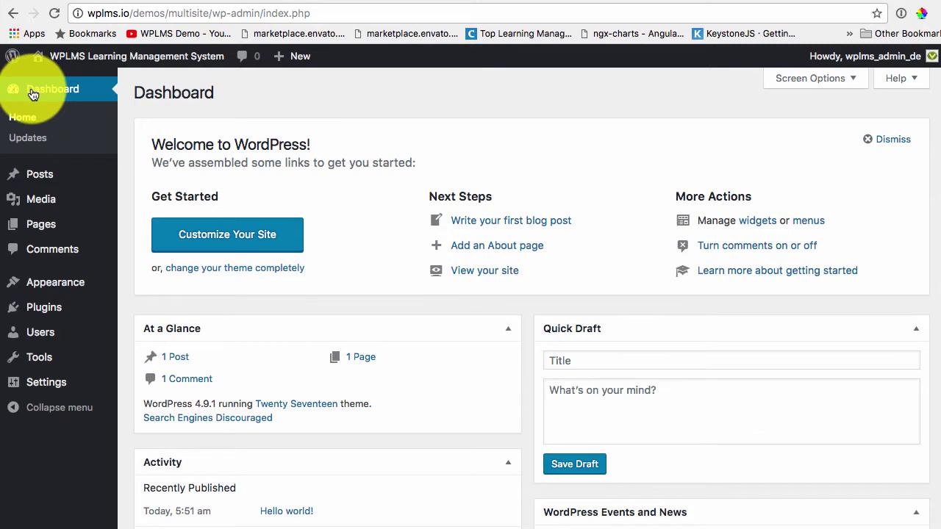
{"action": "mouse_move", "coordinate": [100, 66]}
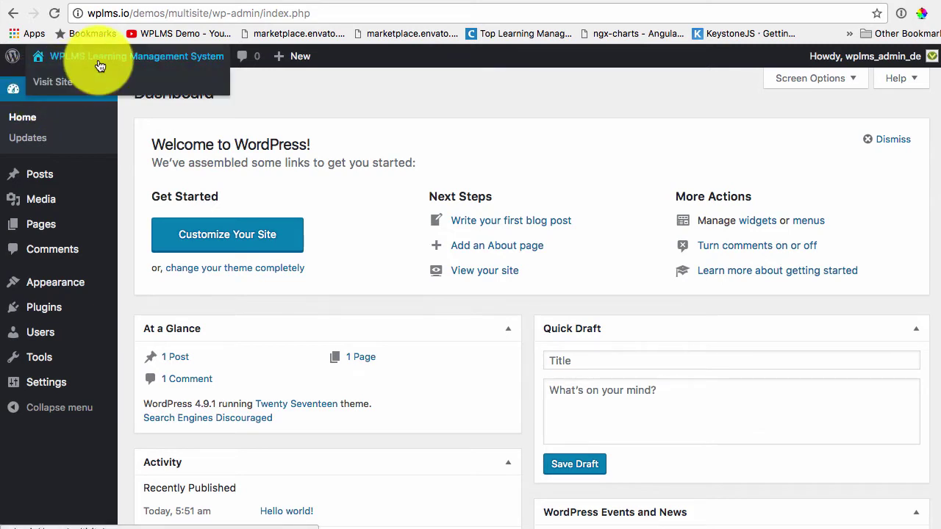
{"action": "mouse_move", "coordinate": [58, 387]}
{"action": "mouse_move", "coordinate": [56, 364]}
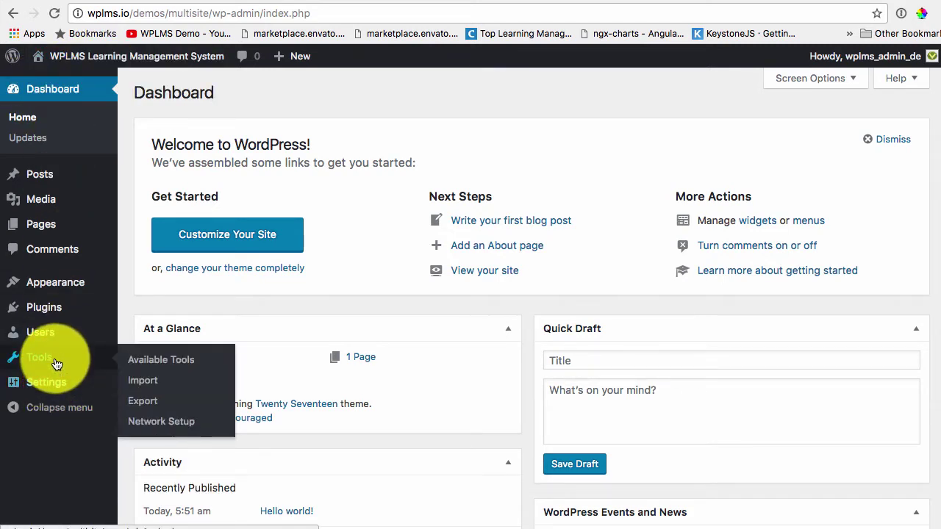
{"action": "left_click", "coordinate": [158, 423]}
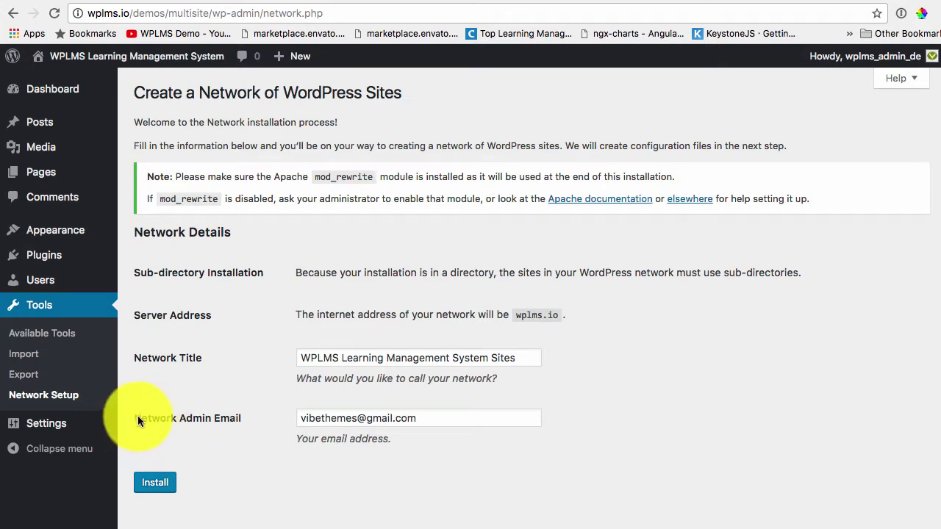
{"action": "scroll", "coordinate": [195, 389], "scroll_direction": "down", "scroll_amount": 1}
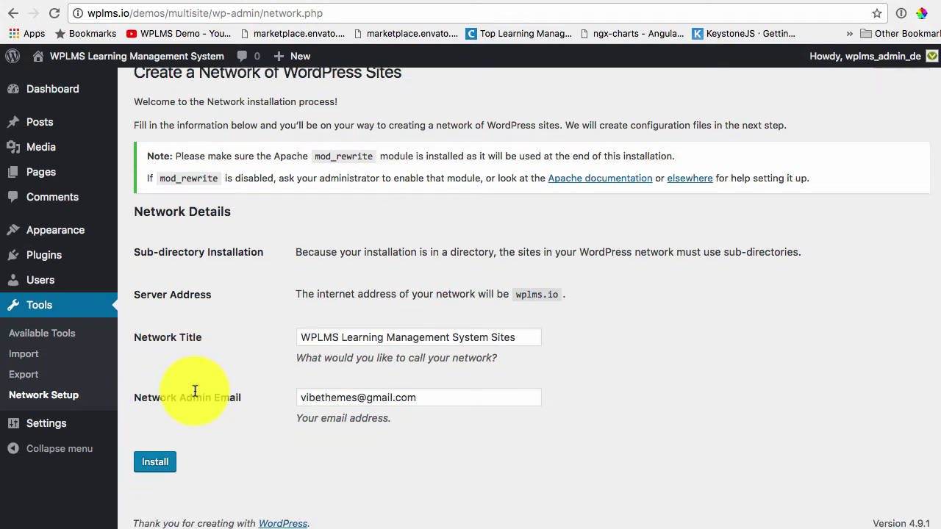
{"action": "left_click", "coordinate": [154, 462]}
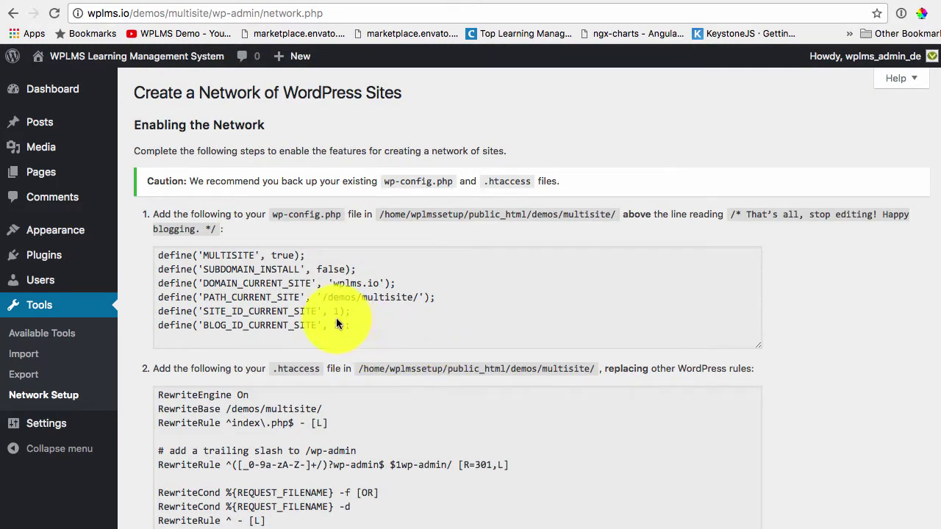
Step: Copy the six multisite define lines given for wp-config.php, from MULTISITE to BLOG_ID_CURRENT_SITE
{"action": "scroll", "coordinate": [384, 245], "scroll_direction": "down", "scroll_amount": 1}
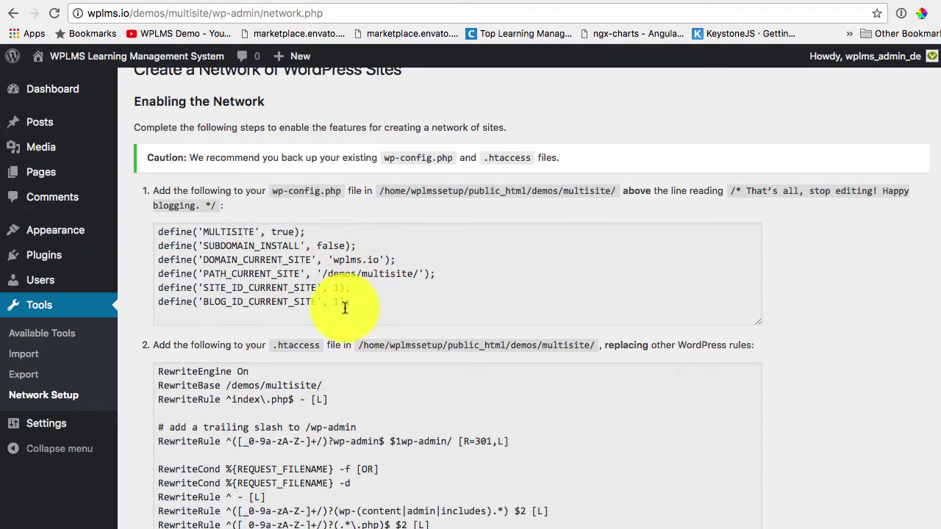
{"action": "left_click_drag", "start_coordinate": [363, 297], "coordinate": [171, 214]}
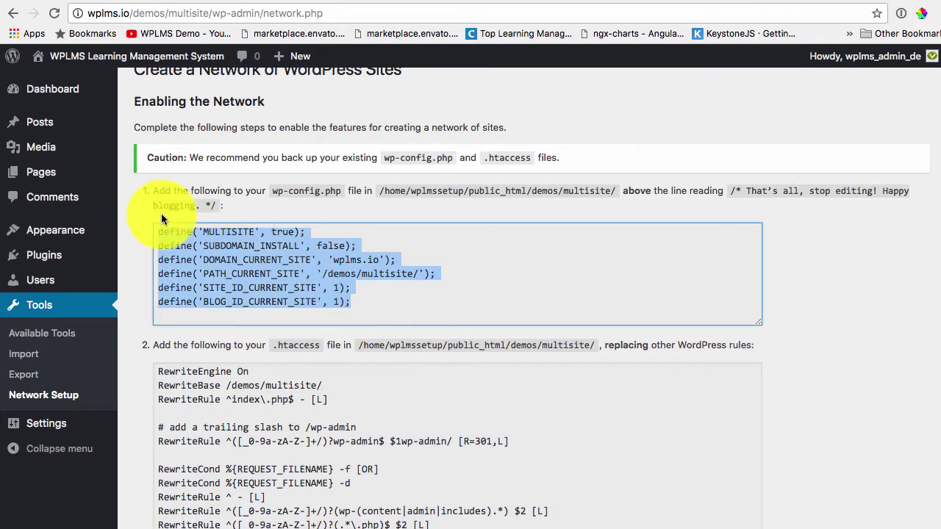
{"action": "right_click", "coordinate": [242, 255]}
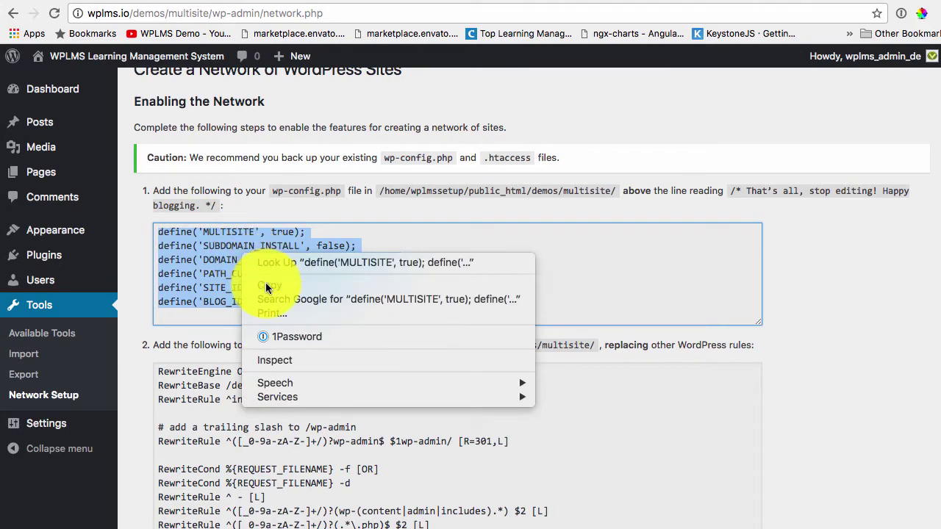
{"action": "left_click", "coordinate": [265, 281]}
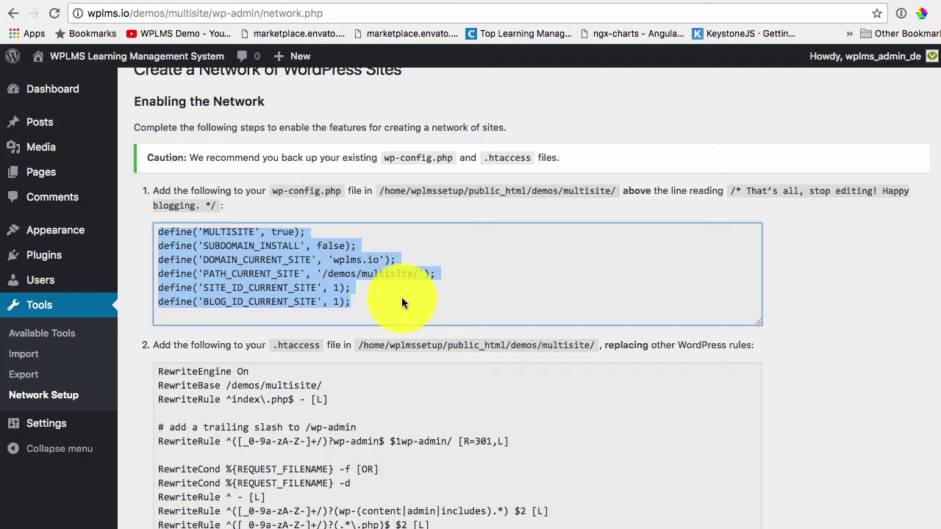
Step: Paste the copied network definitions below the WP_ALLOW_MULTISITE line in wp-config.php and save the file
{"action": "left_click", "coordinate": [401, 302]}
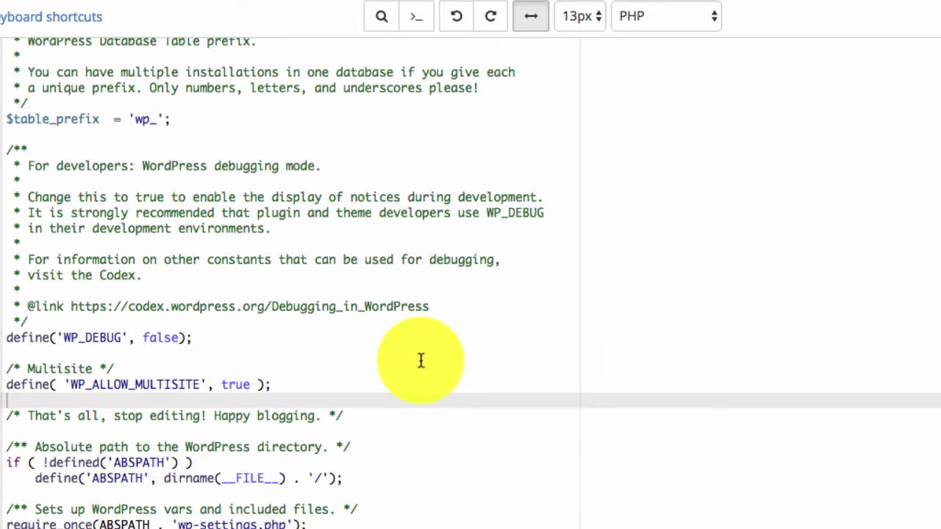
{"action": "key", "text": "super+v"}
{"action": "key", "text": "super+s"}
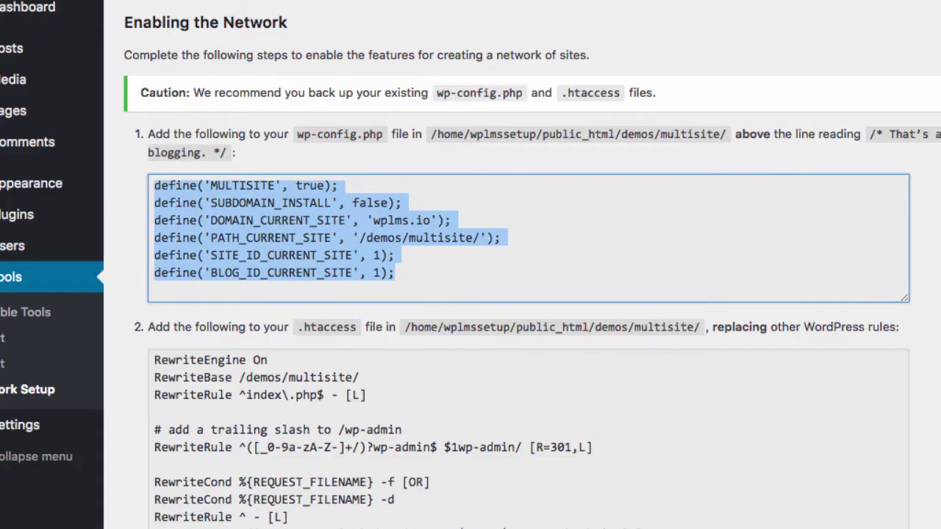
Step: Copy the full block of rewrite rules that the network setup instructions give for the .htaccess file
{"action": "scroll", "coordinate": [523, 382], "scroll_direction": "down", "scroll_amount": 3}
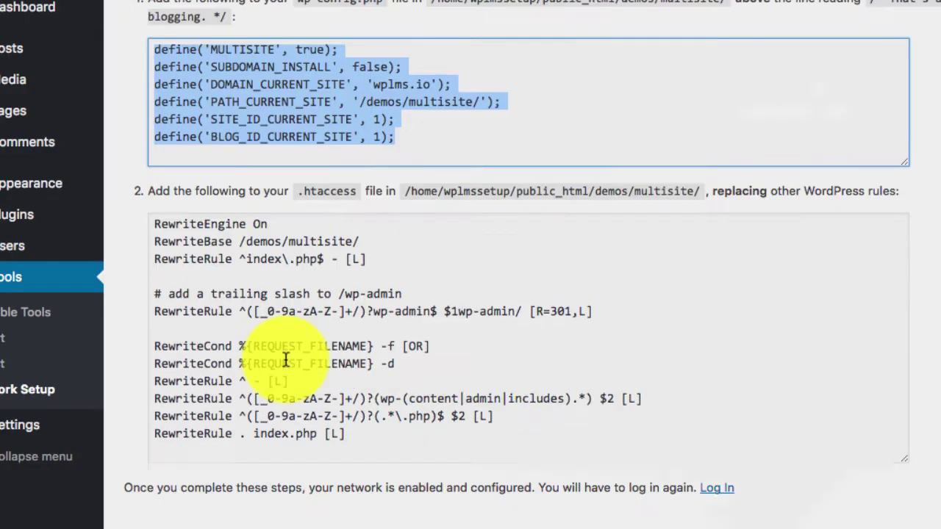
{"action": "double_click", "coordinate": [202, 259]}
{"action": "left_click_drag", "start_coordinate": [157, 228], "coordinate": [525, 448]}
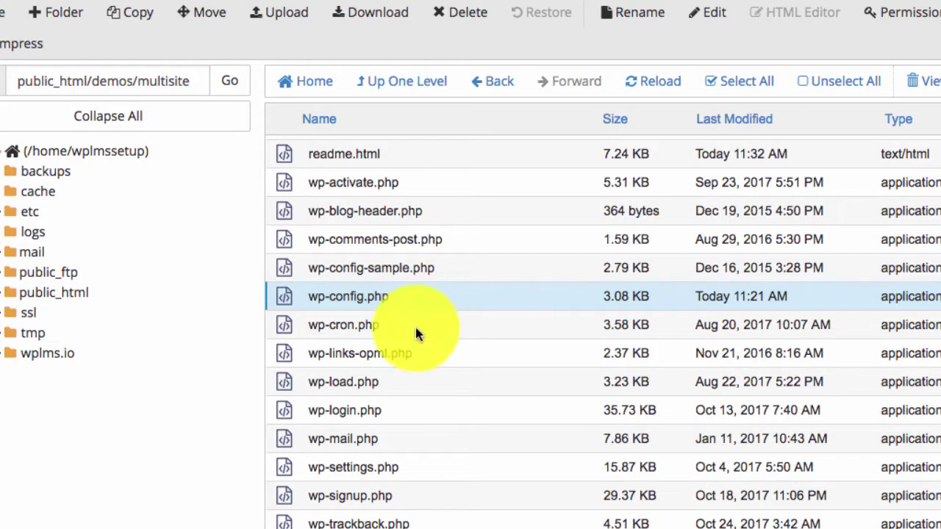
Step: Turn on the display of hidden files (dotfiles) in the file manager's preferences and save them
{"action": "scroll", "coordinate": [415, 332], "scroll_direction": "up", "scroll_amount": 3}
{"action": "scroll", "coordinate": [402, 320], "scroll_direction": "down", "scroll_amount": 3}
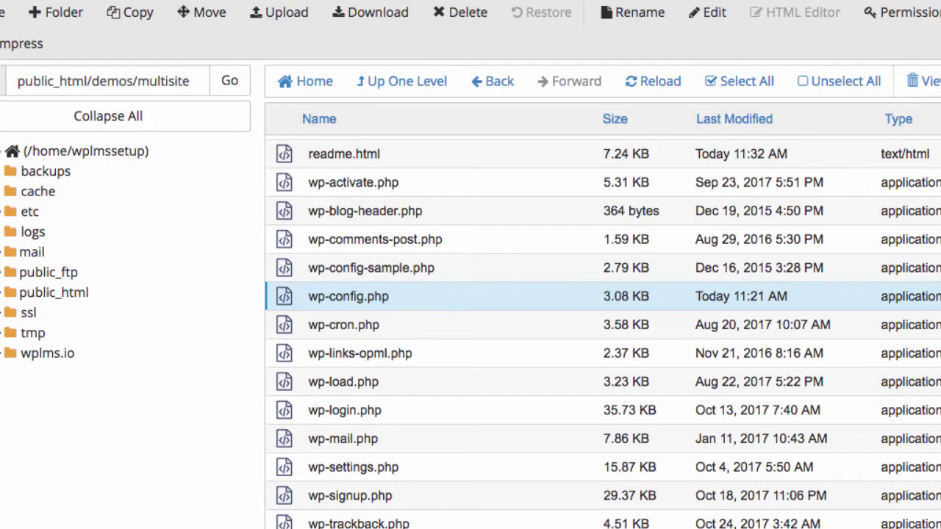
{"action": "left_click", "coordinate": [928, 81]}
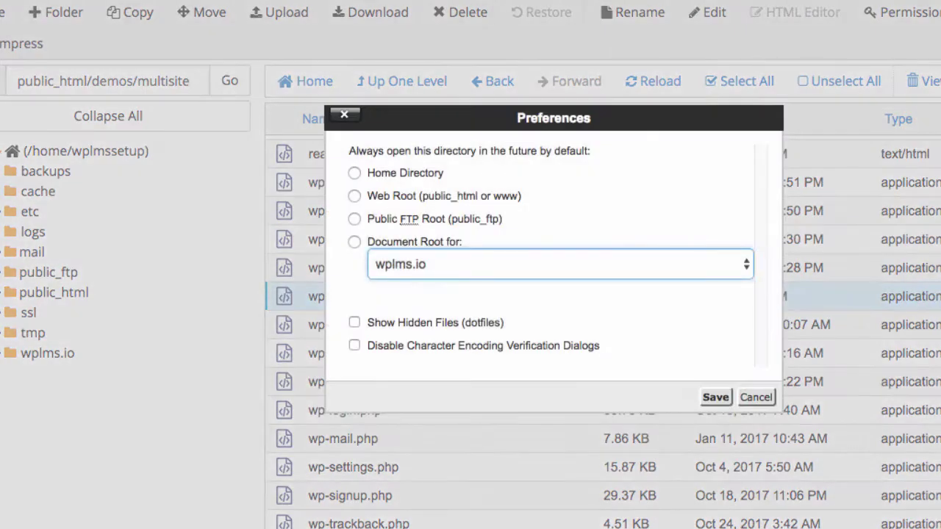
{"action": "left_click", "coordinate": [411, 274]}
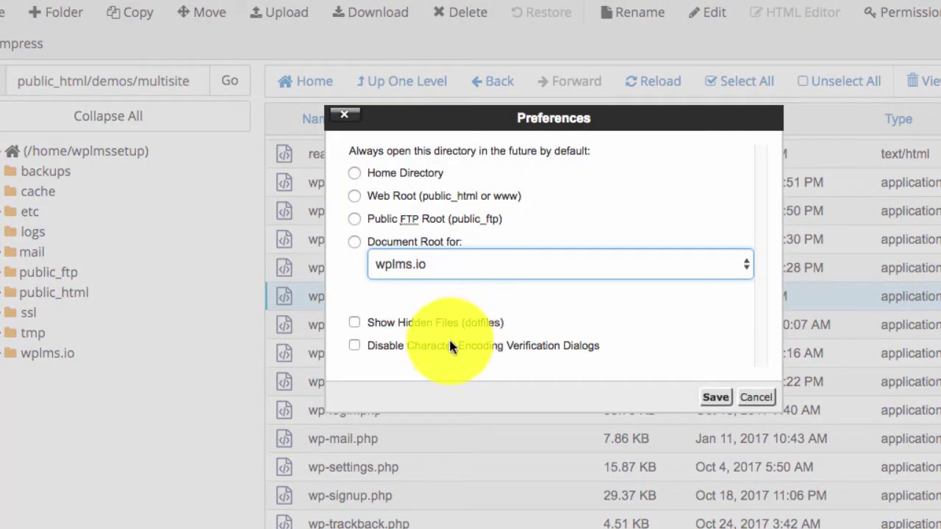
{"action": "left_click", "coordinate": [428, 323]}
{"action": "left_click", "coordinate": [714, 398]}
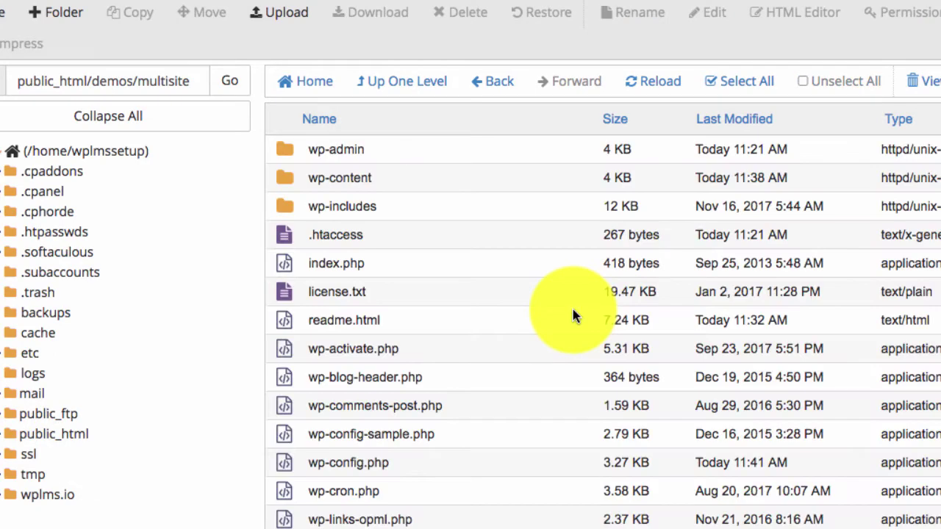
Step: Replace the rewrite rules inside the IfModule block of .htaccess with the copied ones, remove the extra blank lines before END WordPress, and save
{"action": "left_click", "coordinate": [286, 237]}
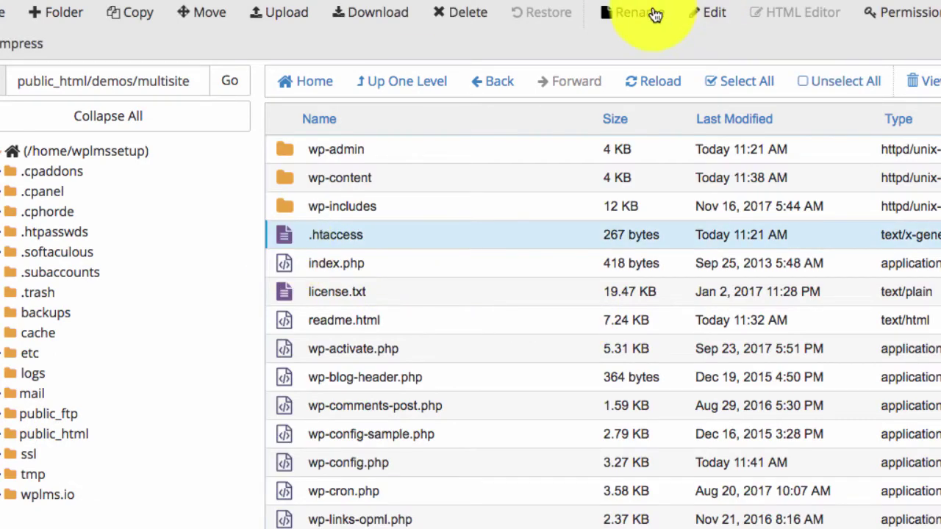
{"action": "left_click", "coordinate": [694, 13]}
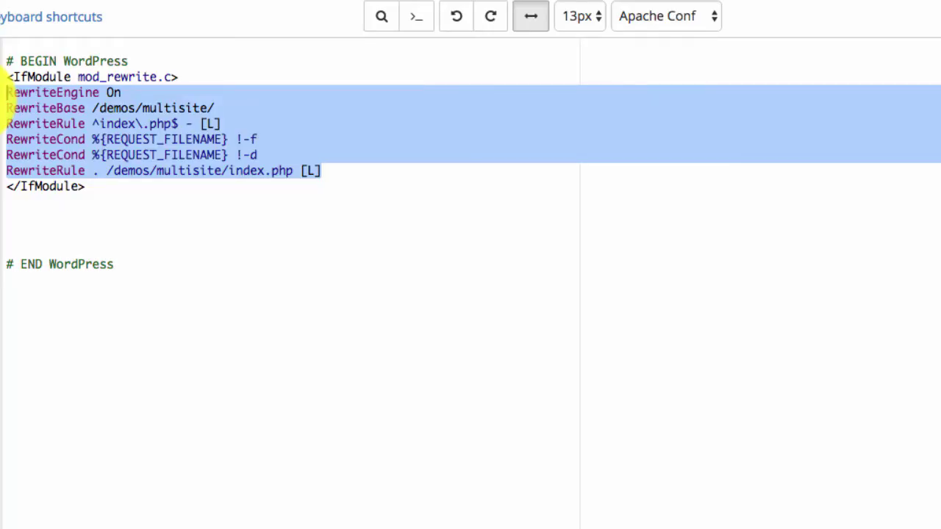
{"action": "key", "text": "ctrl+v"}
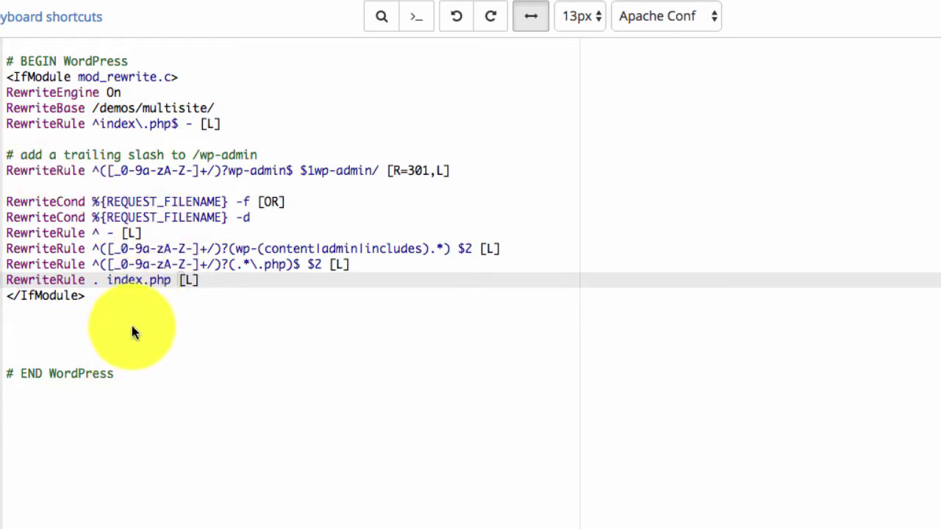
{"action": "left_click_drag", "start_coordinate": [140, 357], "coordinate": [139, 311]}
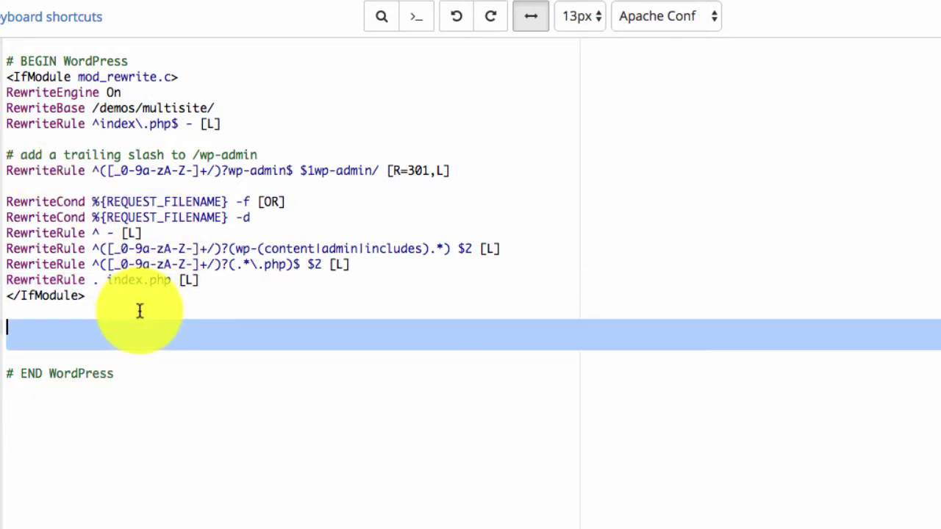
{"action": "key", "text": "BackSpace"}
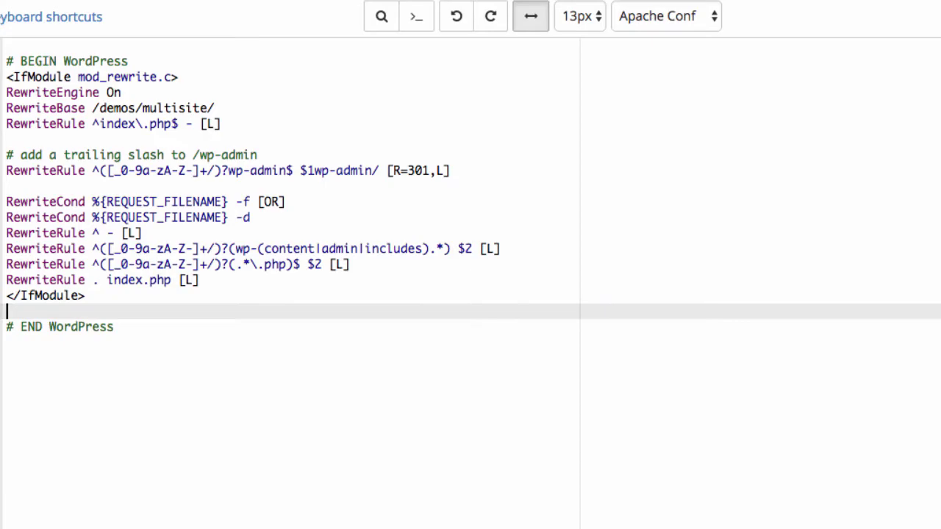
{"action": "key", "text": "ctrl+s"}
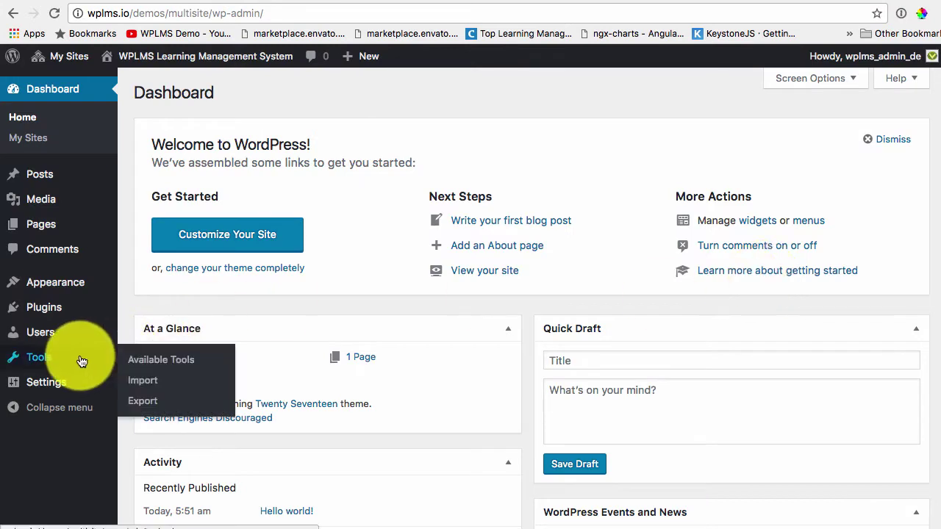
Step: Look over the Network Admin options and view the themes available on the individual site
{"action": "mouse_move", "coordinate": [85, 62]}
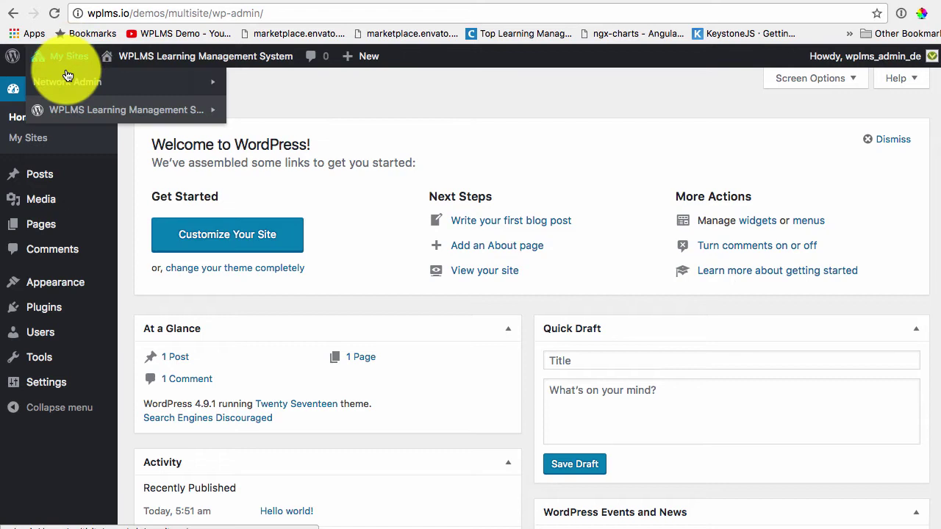
{"action": "mouse_move", "coordinate": [76, 83]}
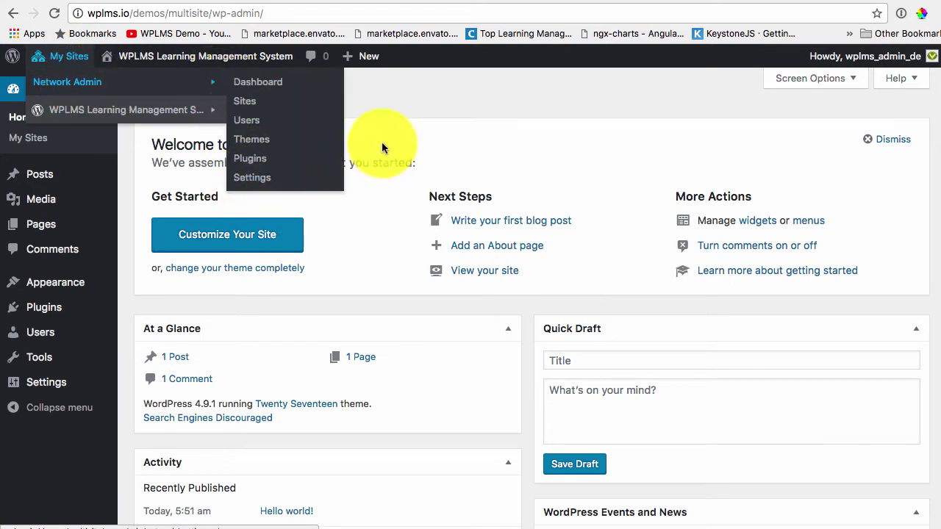
{"action": "mouse_move", "coordinate": [42, 284]}
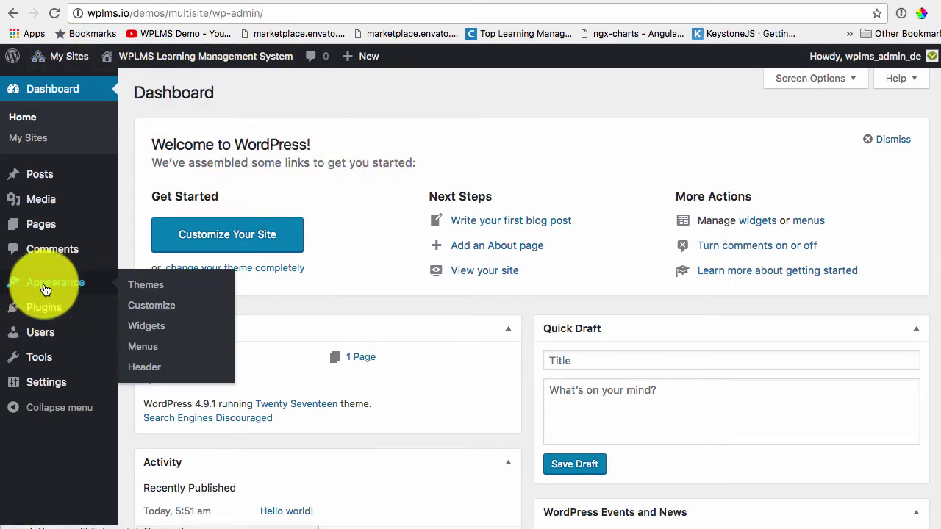
{"action": "left_click", "coordinate": [136, 287]}
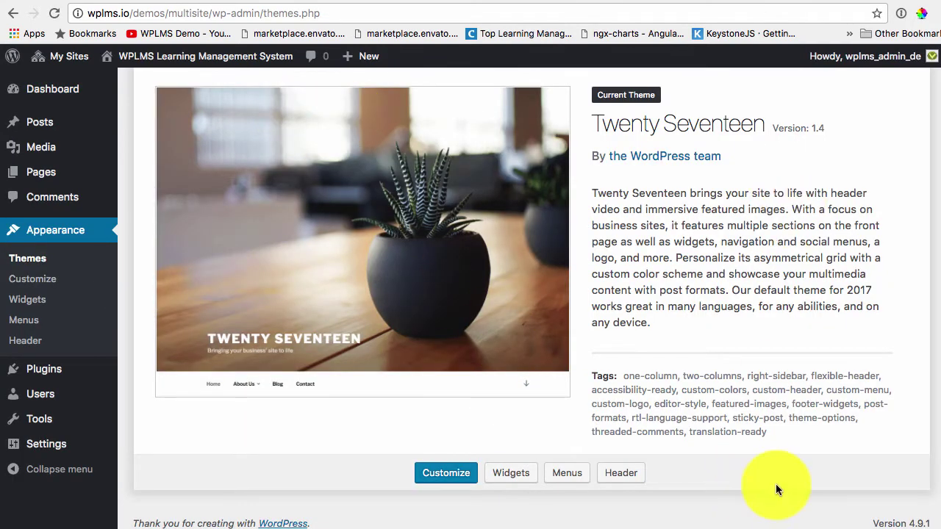
Step: Upload and install the theme file wplms.zip through the Network Admin themes
{"action": "mouse_move", "coordinate": [59, 64]}
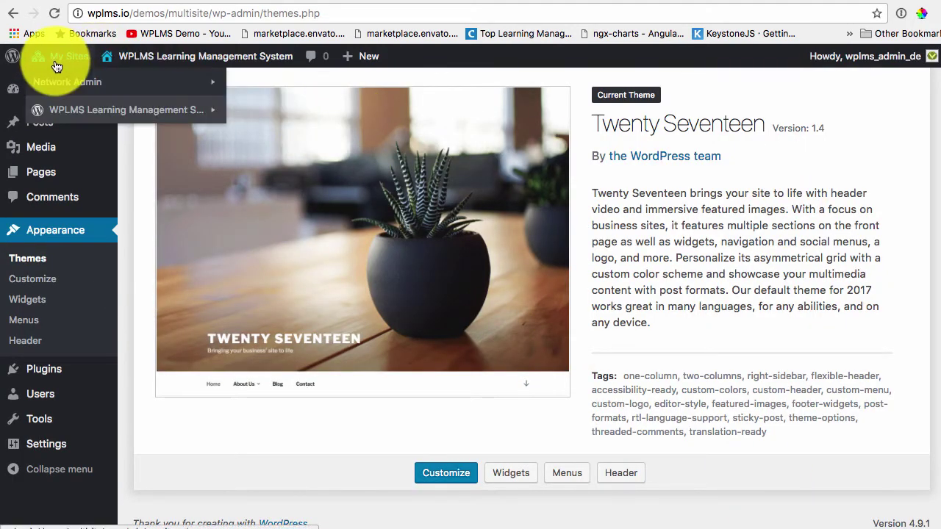
{"action": "mouse_move", "coordinate": [64, 82]}
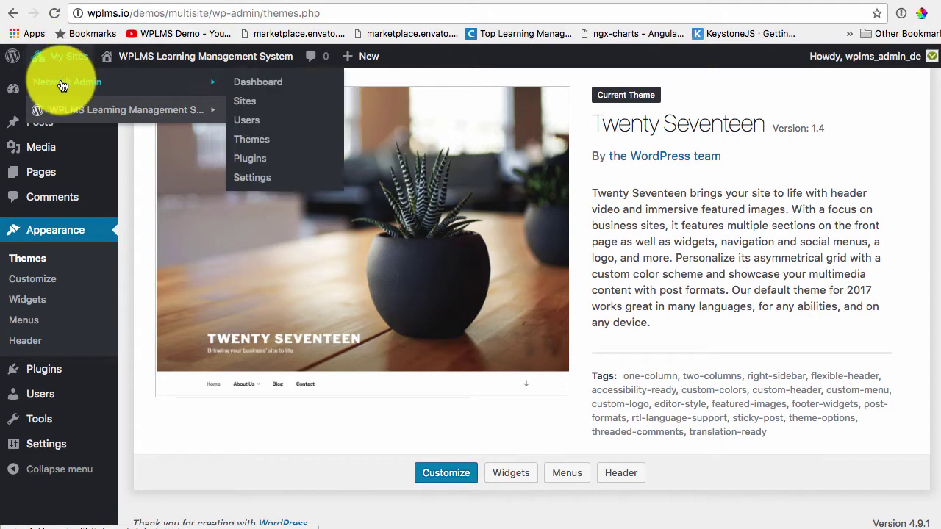
{"action": "left_click", "coordinate": [257, 147]}
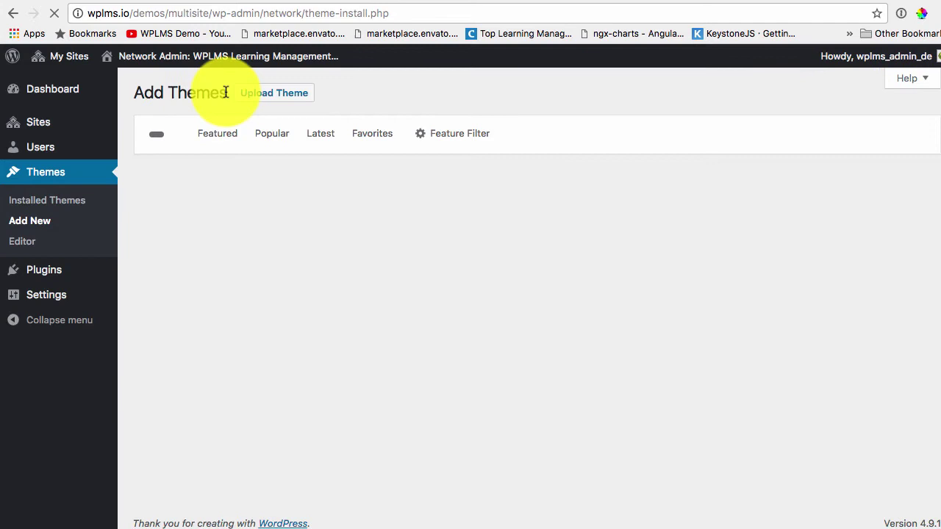
{"action": "left_click", "coordinate": [285, 102]}
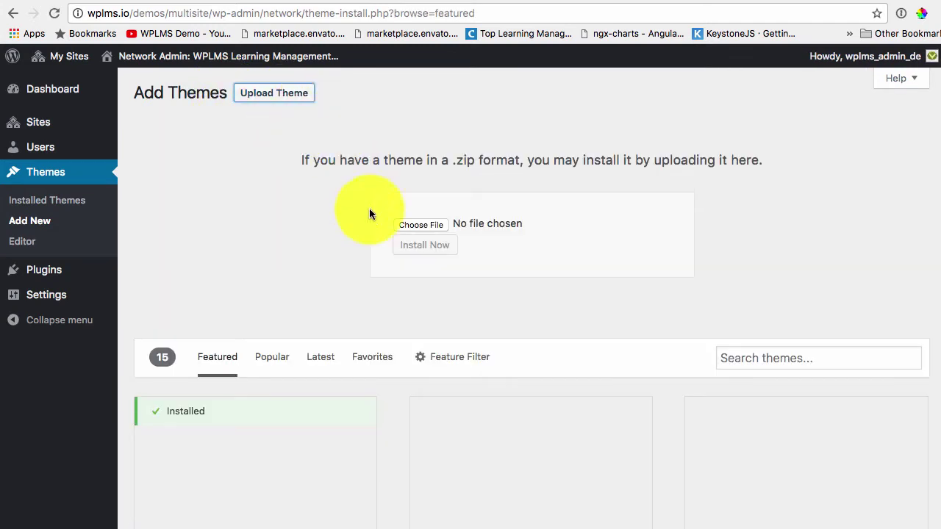
{"action": "left_click", "coordinate": [421, 225]}
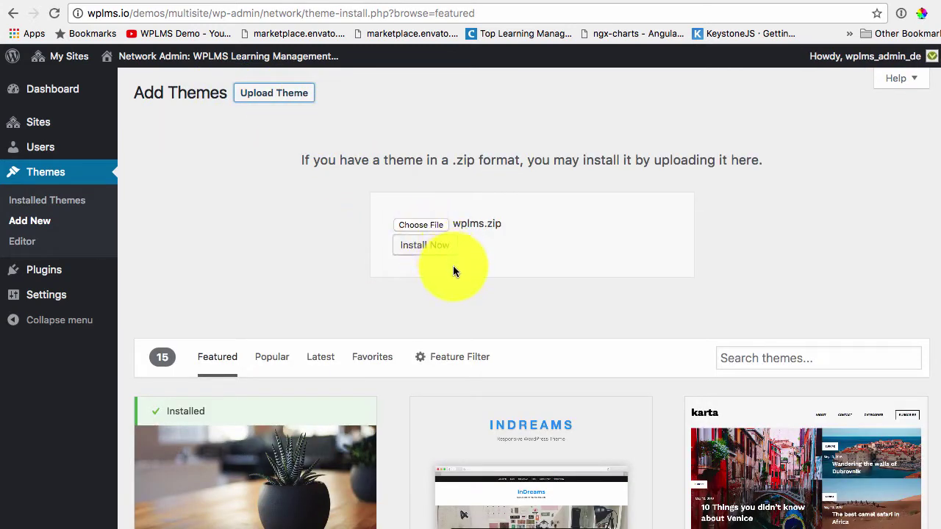
{"action": "left_click", "coordinate": [411, 245]}
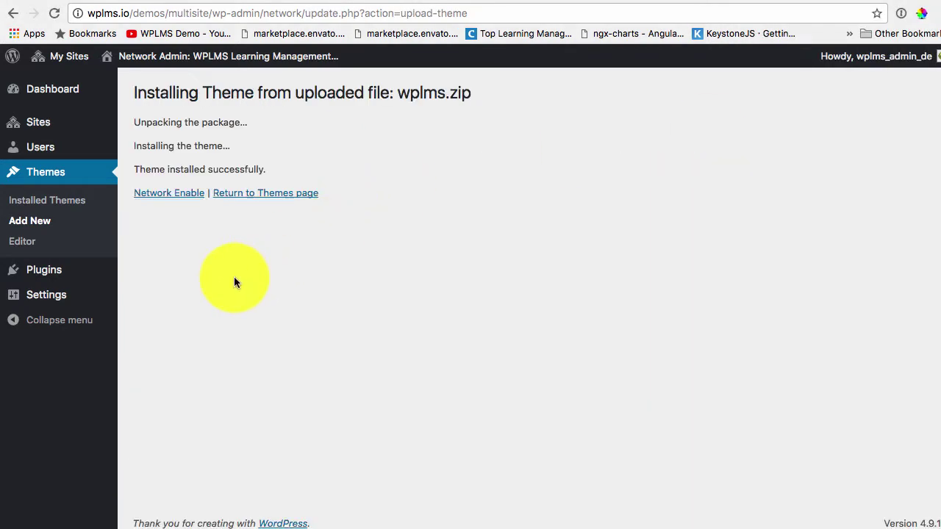
Step: Network-enable the WPLMS theme and check it in the network's installed themes list
{"action": "left_click", "coordinate": [160, 195]}
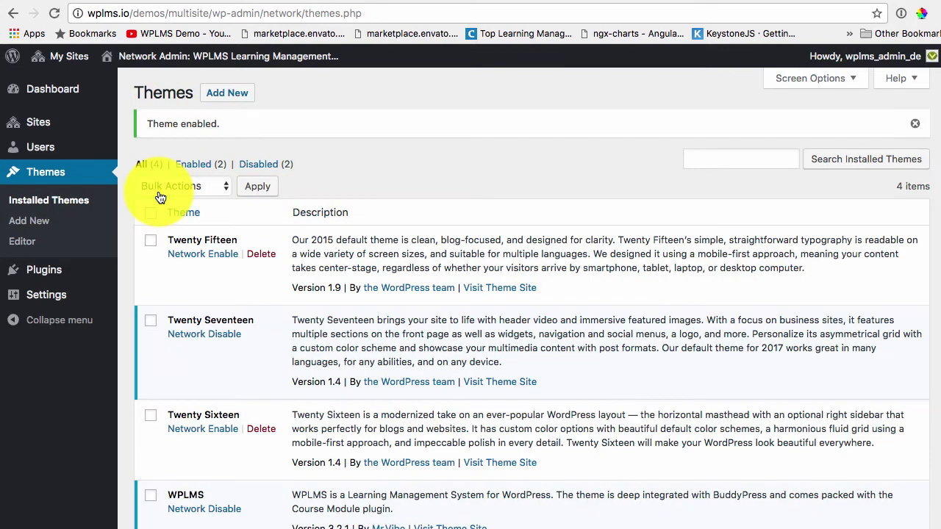
{"action": "scroll", "coordinate": [370, 312], "scroll_direction": "down", "scroll_amount": 1}
{"action": "scroll", "coordinate": [375, 352], "scroll_direction": "down", "scroll_amount": 3}
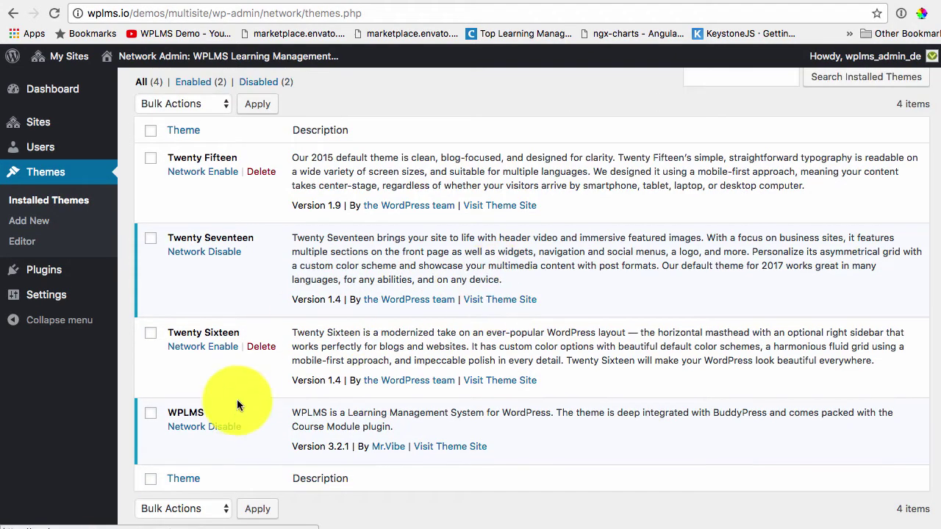
{"action": "scroll", "coordinate": [247, 404], "scroll_direction": "up", "scroll_amount": 3}
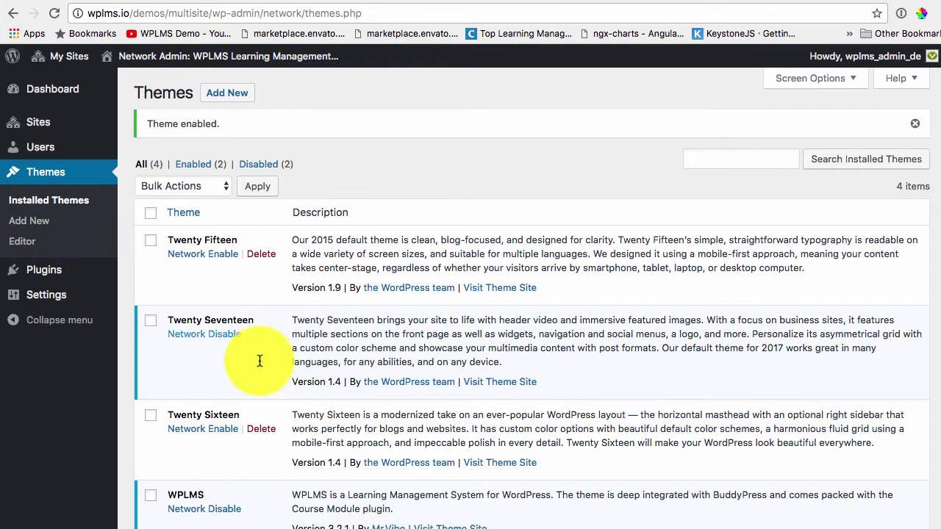
Step: Activate the WPLMS theme on the WPLMS Learning Management System site and review the setup wizard's configuration and file permission checks
{"action": "mouse_move", "coordinate": [42, 273]}
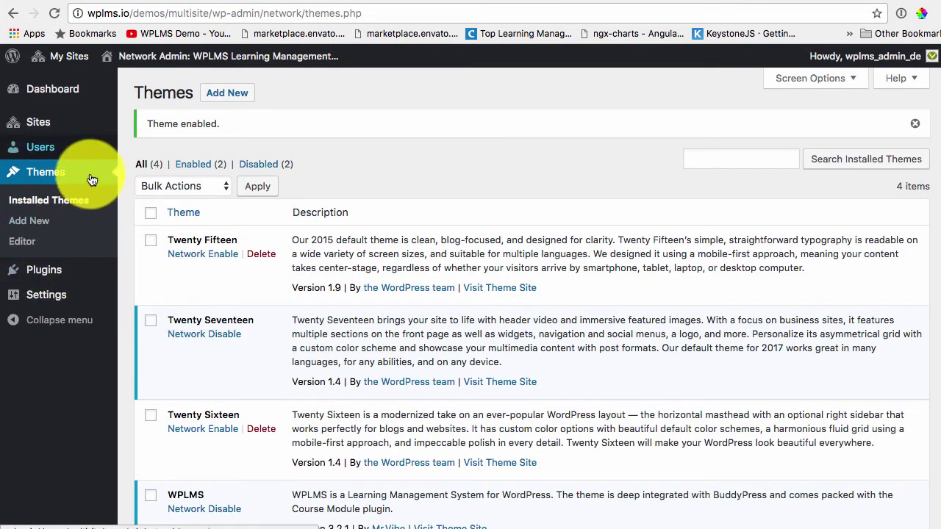
{"action": "mouse_move", "coordinate": [35, 52]}
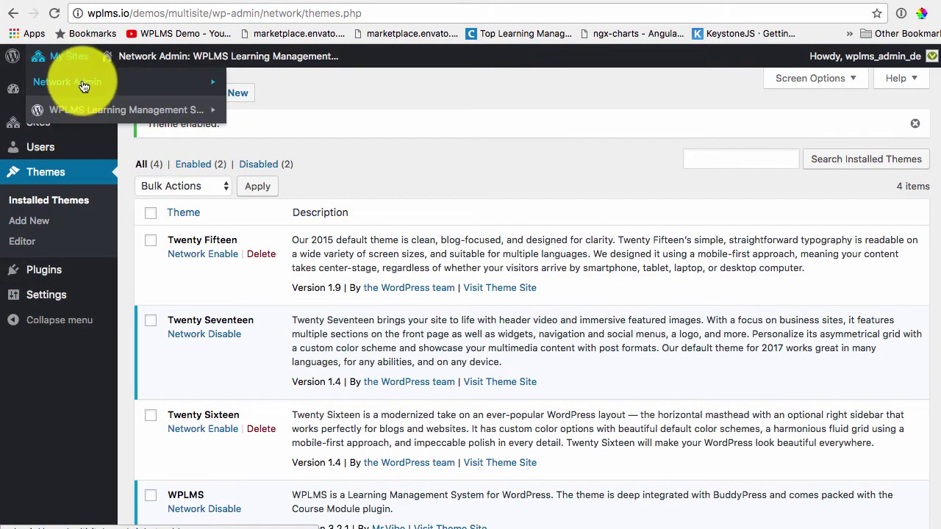
{"action": "mouse_move", "coordinate": [84, 87]}
{"action": "mouse_move", "coordinate": [78, 110]}
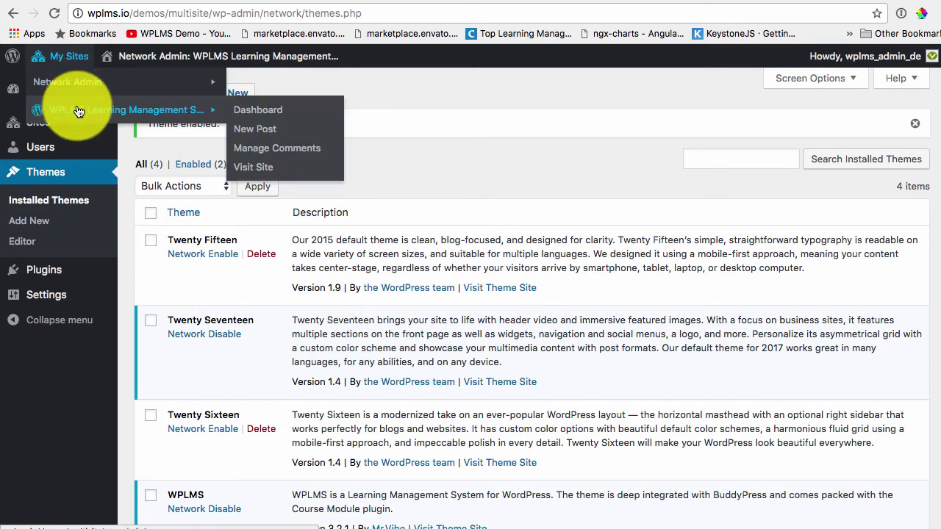
{"action": "left_click", "coordinate": [257, 114]}
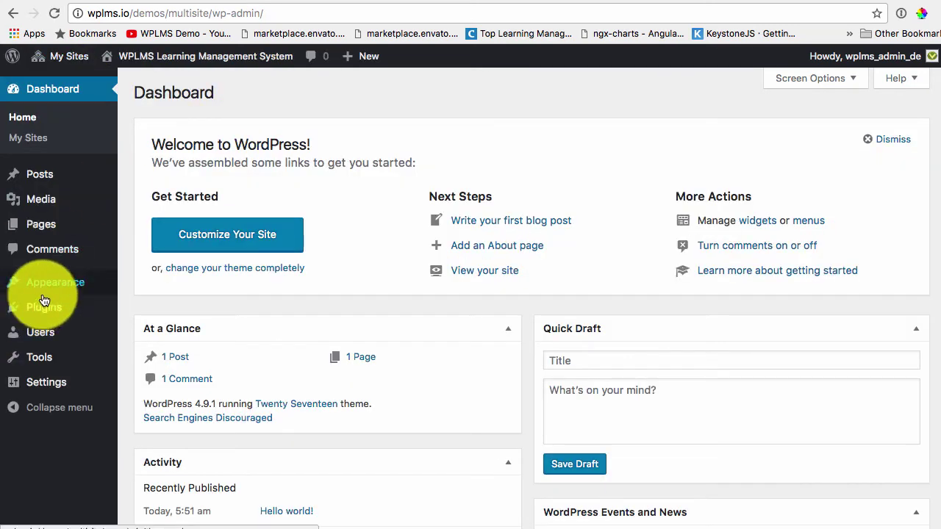
{"action": "mouse_move", "coordinate": [51, 294]}
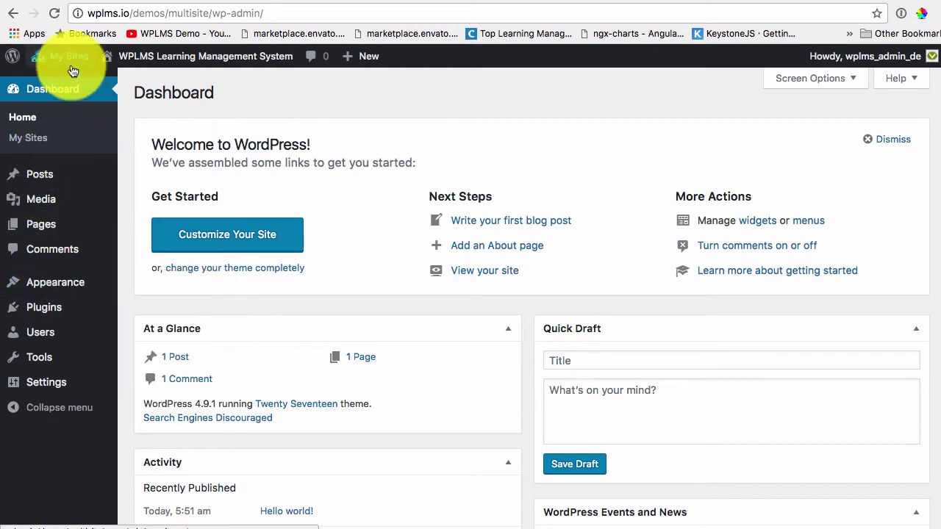
{"action": "mouse_move", "coordinate": [69, 57]}
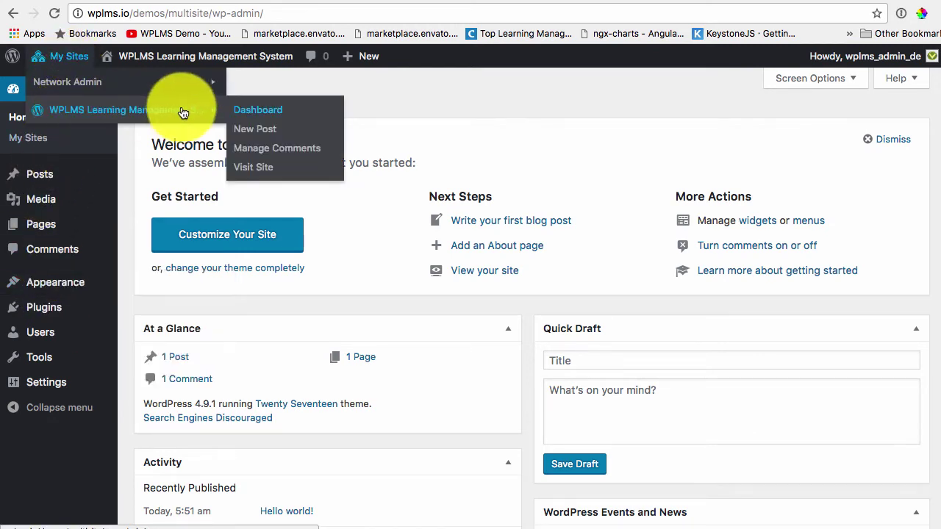
{"action": "mouse_move", "coordinate": [72, 283]}
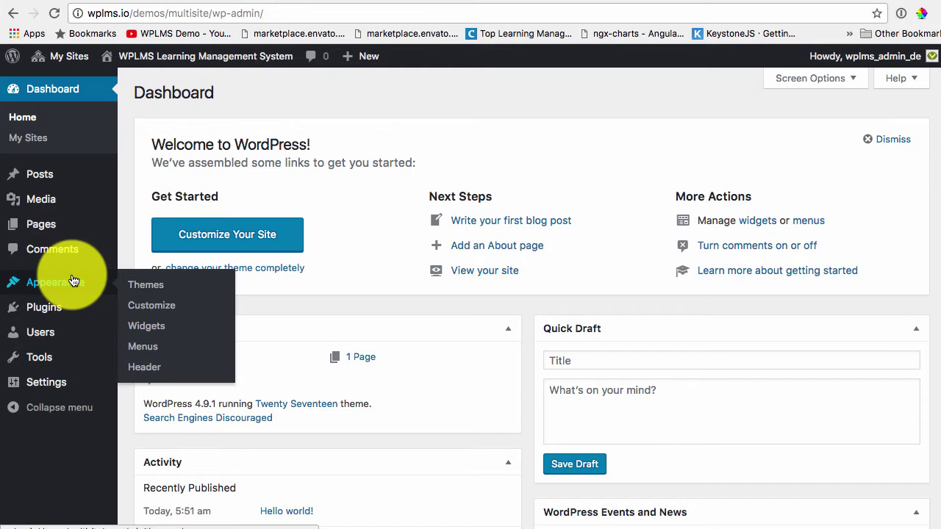
{"action": "left_click", "coordinate": [135, 286]}
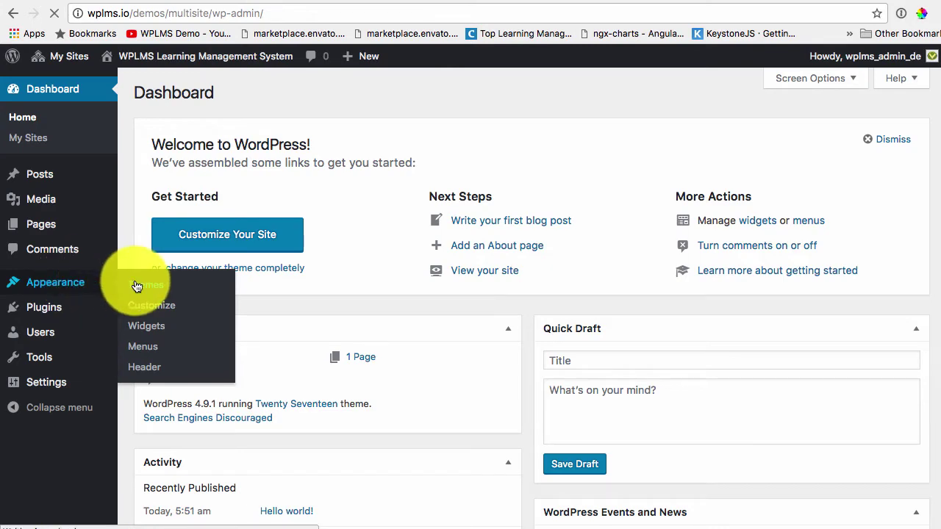
{"action": "mouse_move", "coordinate": [559, 312]}
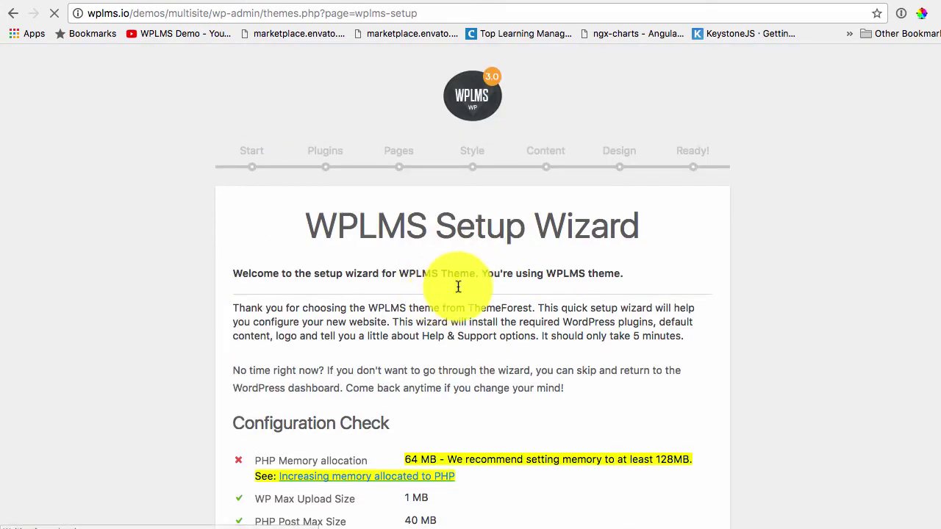
{"action": "scroll", "coordinate": [339, 332], "scroll_direction": "down", "scroll_amount": 5}
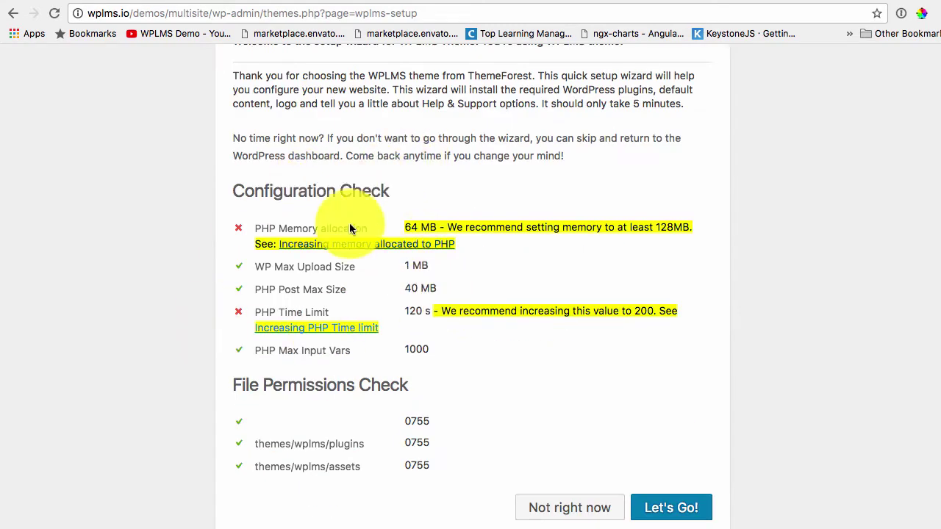
Step: Start the WPLMS setup wizard and continue with the recommended LMS, eCommerce and Slider features selected
{"action": "scroll", "coordinate": [349, 223], "scroll_direction": "up", "scroll_amount": 5}
{"action": "scroll", "coordinate": [477, 331], "scroll_direction": "down", "scroll_amount": 5}
{"action": "left_click", "coordinate": [672, 507]}
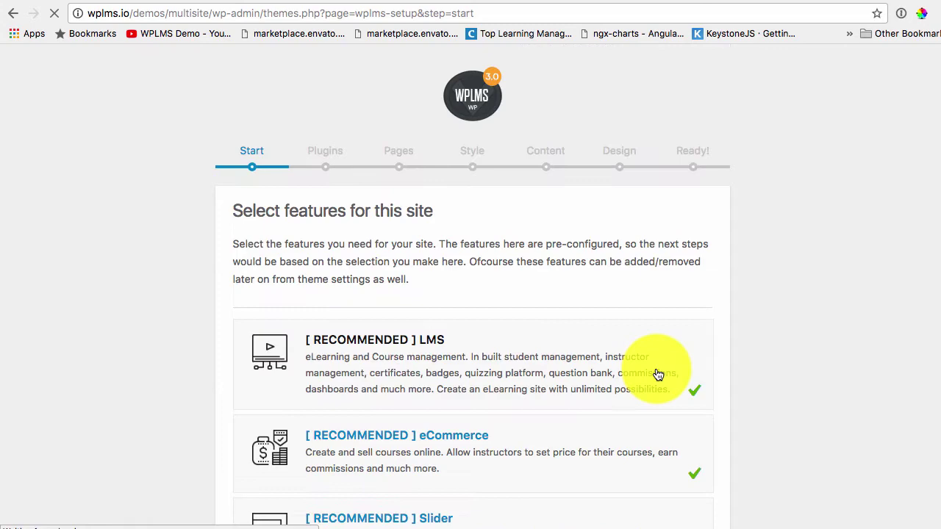
{"action": "scroll", "coordinate": [647, 364], "scroll_direction": "down", "scroll_amount": 4}
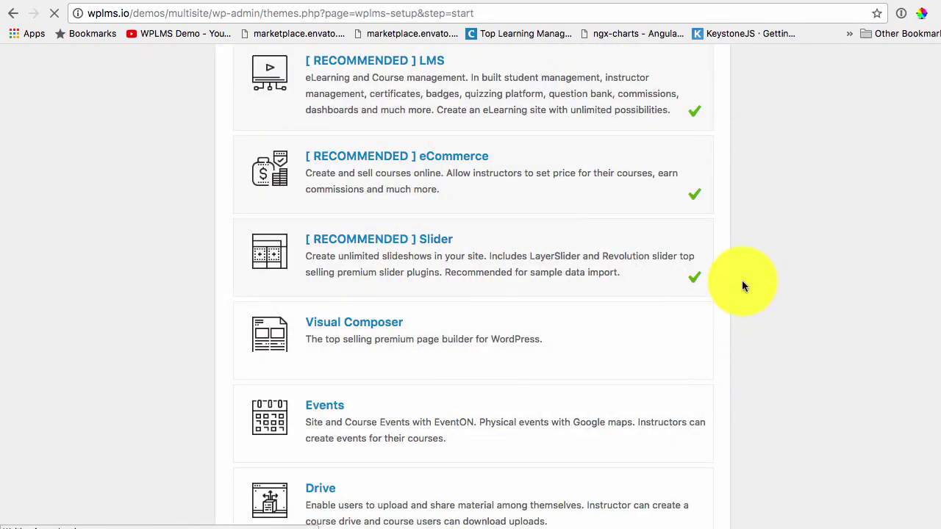
{"action": "scroll", "coordinate": [727, 308], "scroll_direction": "down", "scroll_amount": 10}
{"action": "scroll", "coordinate": [680, 455], "scroll_direction": "up", "scroll_amount": 1}
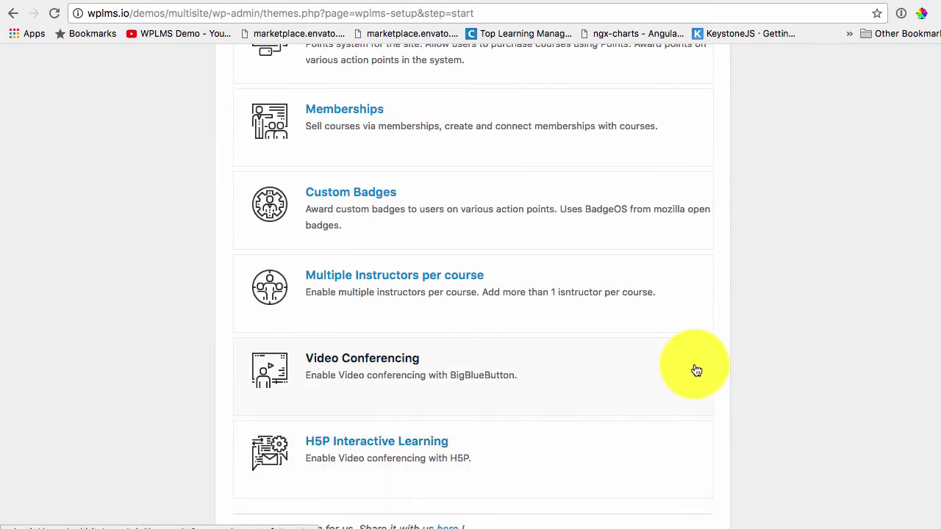
{"action": "scroll", "coordinate": [696, 370], "scroll_direction": "down", "scroll_amount": 2}
{"action": "left_click", "coordinate": [674, 498]}
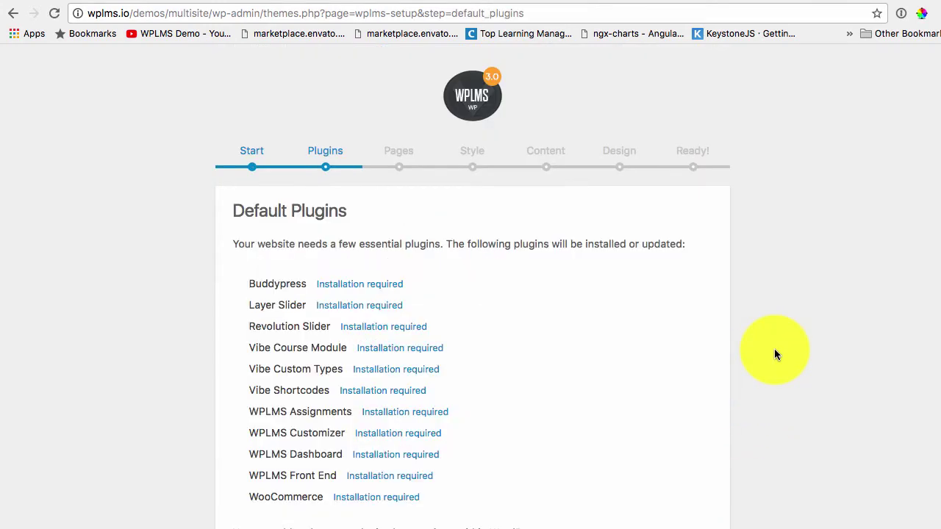
Step: Install the wizard's default plugins and set up the required WPLMS pages, including Pursue Course, Create Course, Directory Pages and Registration
{"action": "scroll", "coordinate": [693, 463], "scroll_direction": "down", "scroll_amount": 2}
{"action": "left_click", "coordinate": [672, 506]}
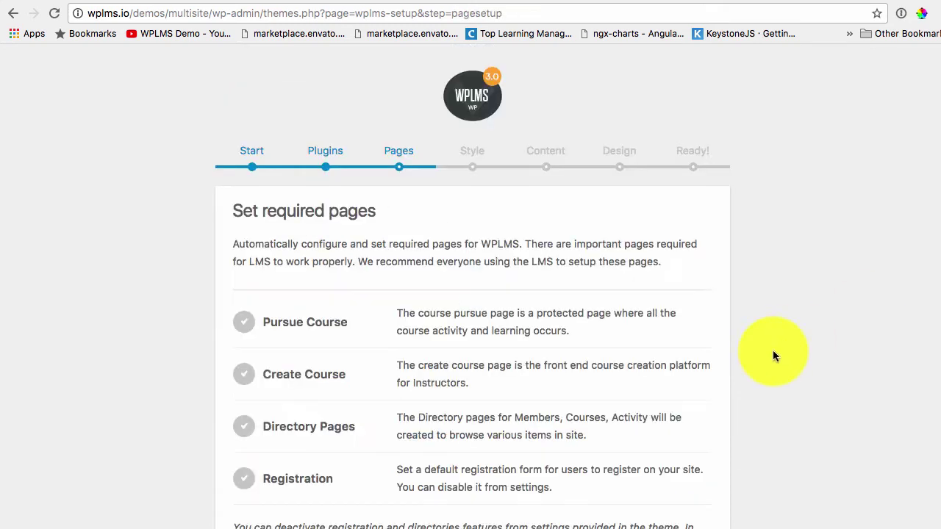
{"action": "scroll", "coordinate": [773, 353], "scroll_direction": "down", "scroll_amount": 1}
{"action": "left_click", "coordinate": [676, 507]}
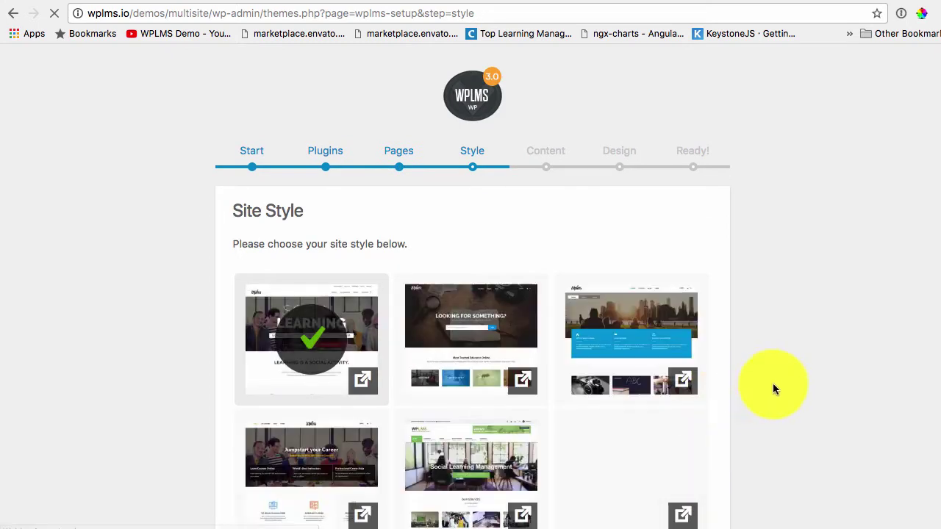
Step: Apply the preselected first site style with its default content, keeping the Minimal skin and default logo and colors
{"action": "scroll", "coordinate": [783, 383], "scroll_direction": "down", "scroll_amount": 5}
{"action": "scroll", "coordinate": [782, 382], "scroll_direction": "down", "scroll_amount": 3}
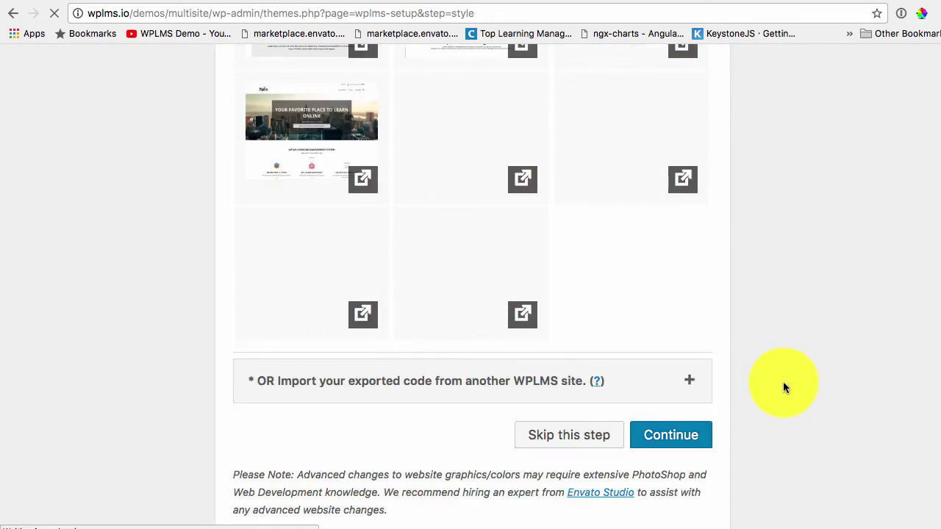
{"action": "left_click", "coordinate": [686, 432]}
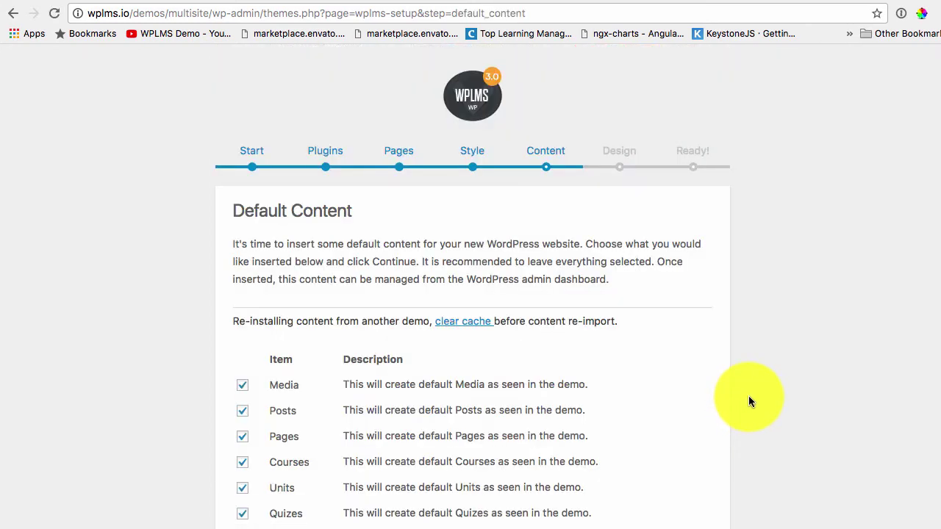
{"action": "scroll", "coordinate": [749, 397], "scroll_direction": "down", "scroll_amount": 8}
{"action": "left_click", "coordinate": [673, 504]}
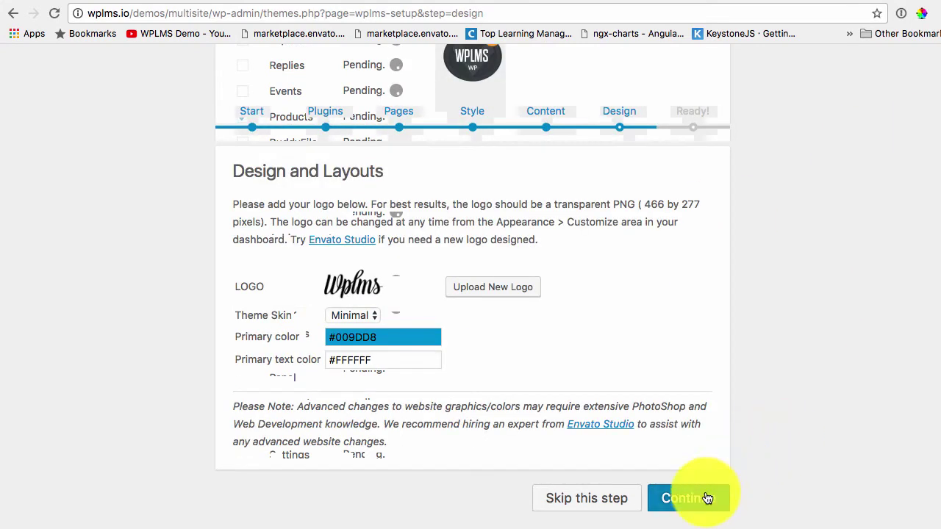
{"action": "left_click", "coordinate": [706, 498]}
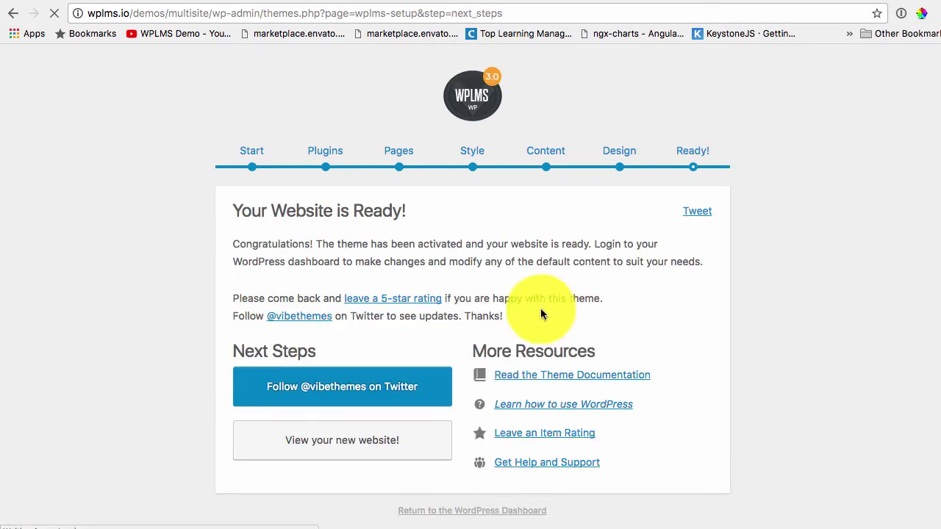
Step: View the new website and look over its home page, from the slider area under the header to the footer
{"action": "left_click", "coordinate": [383, 435]}
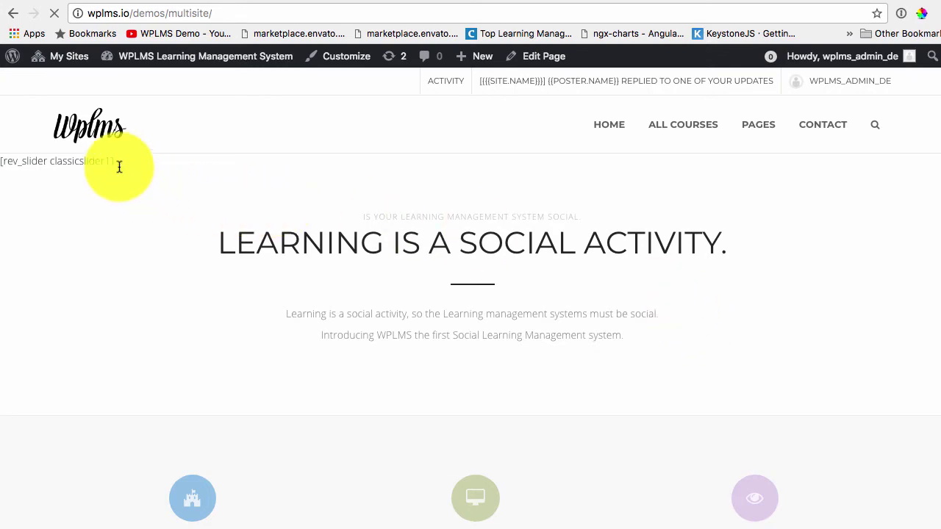
{"action": "left_click_drag", "start_coordinate": [3, 161], "coordinate": [126, 169]}
{"action": "scroll", "coordinate": [286, 230], "scroll_direction": "down", "scroll_amount": 20}
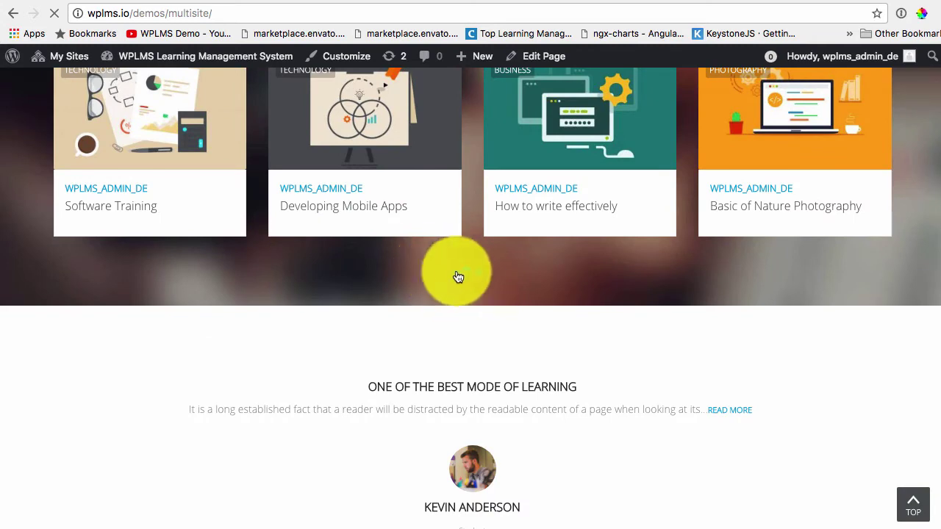
{"action": "scroll", "coordinate": [474, 279], "scroll_direction": "down", "scroll_amount": 6}
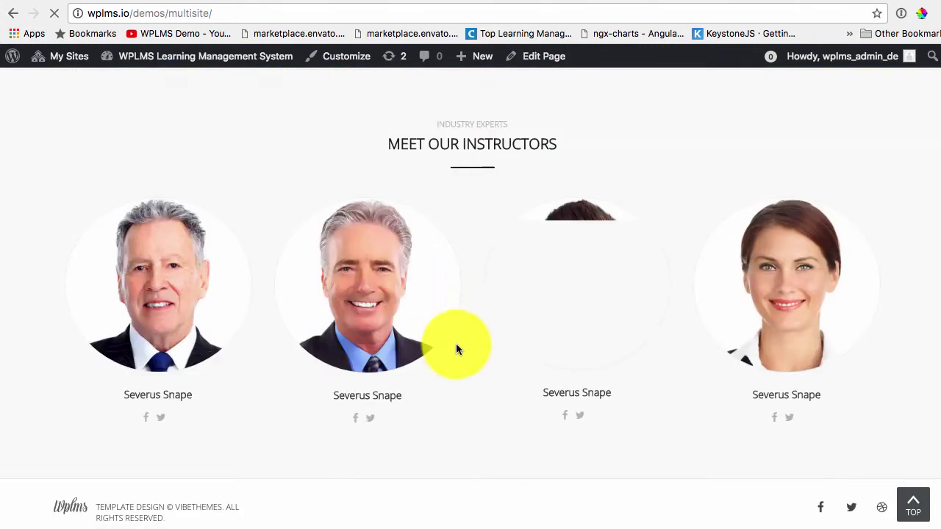
{"action": "scroll", "coordinate": [529, 382], "scroll_direction": "up", "scroll_amount": 20}
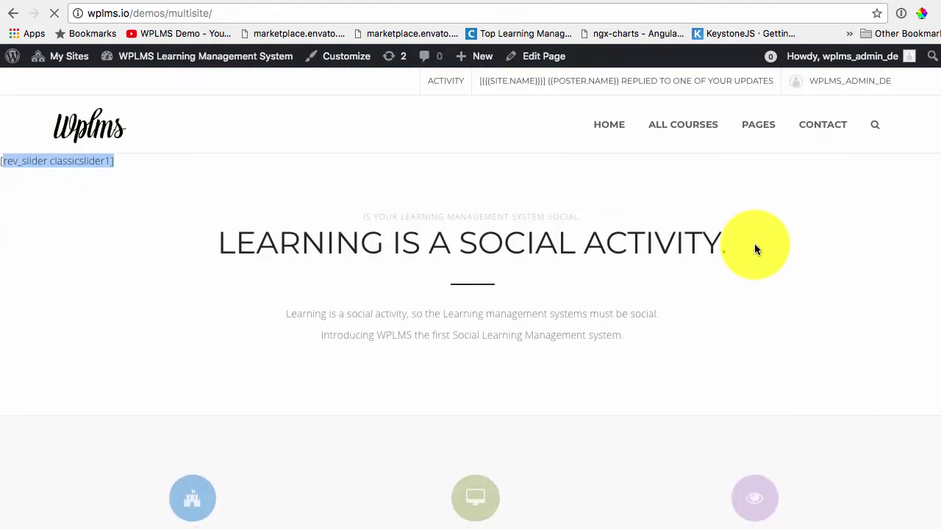
Step: Open the Network Settings in Network Admin and review the registration, new site, upload, language and menu settings
{"action": "mouse_move", "coordinate": [78, 64]}
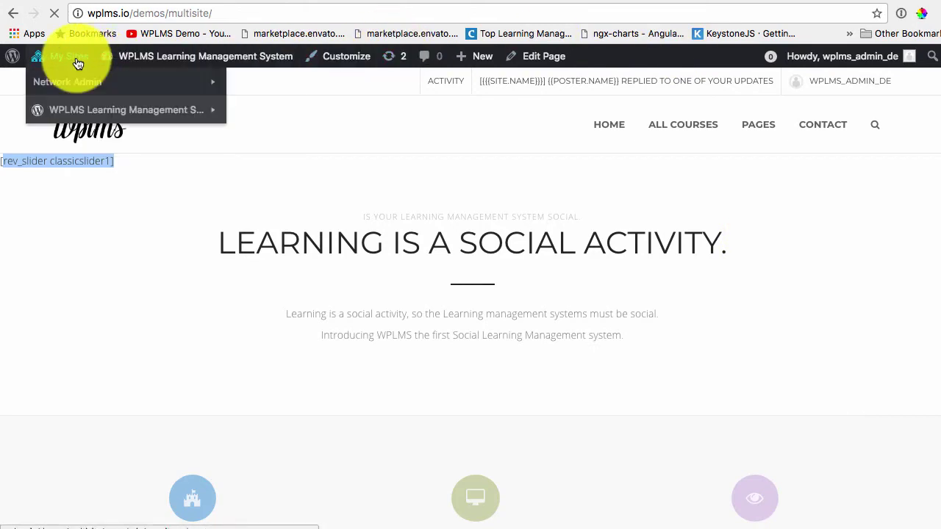
{"action": "mouse_move", "coordinate": [86, 86]}
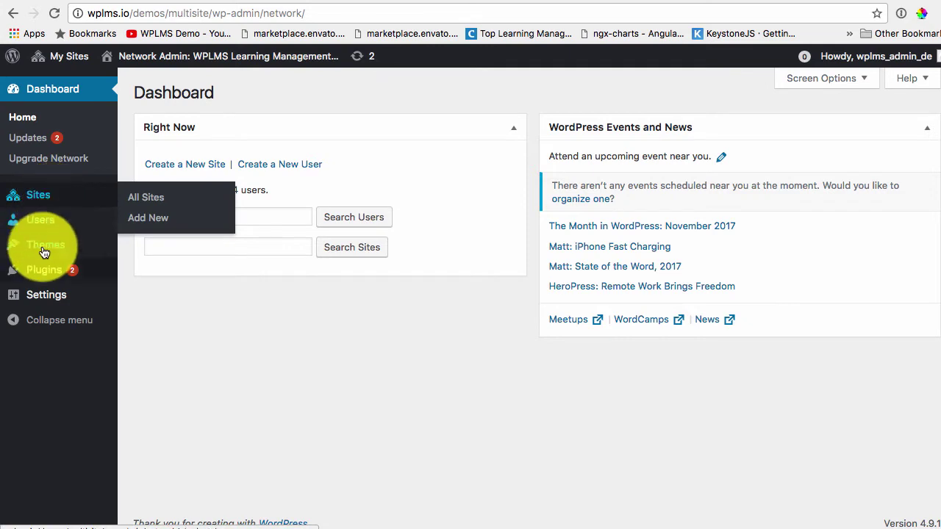
{"action": "mouse_move", "coordinate": [50, 298]}
{"action": "left_click", "coordinate": [167, 298]}
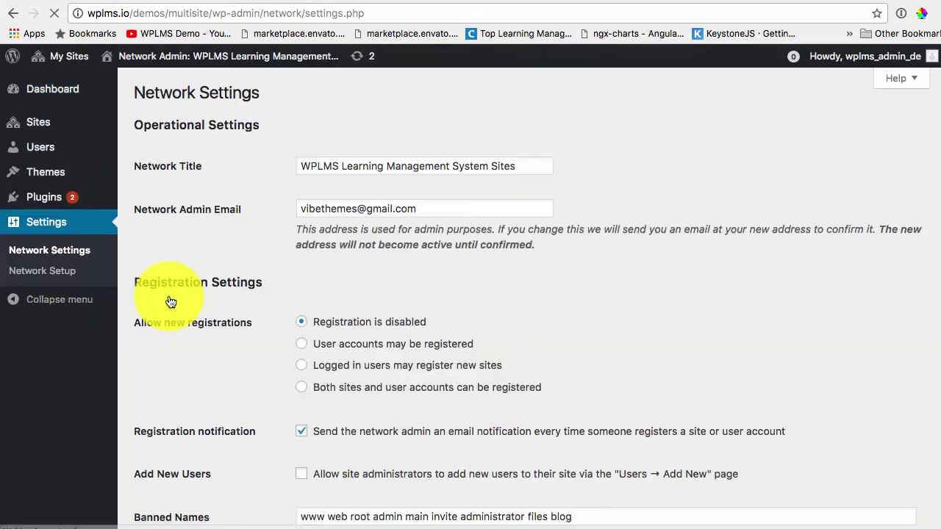
{"action": "scroll", "coordinate": [383, 323], "scroll_direction": "down", "scroll_amount": 10}
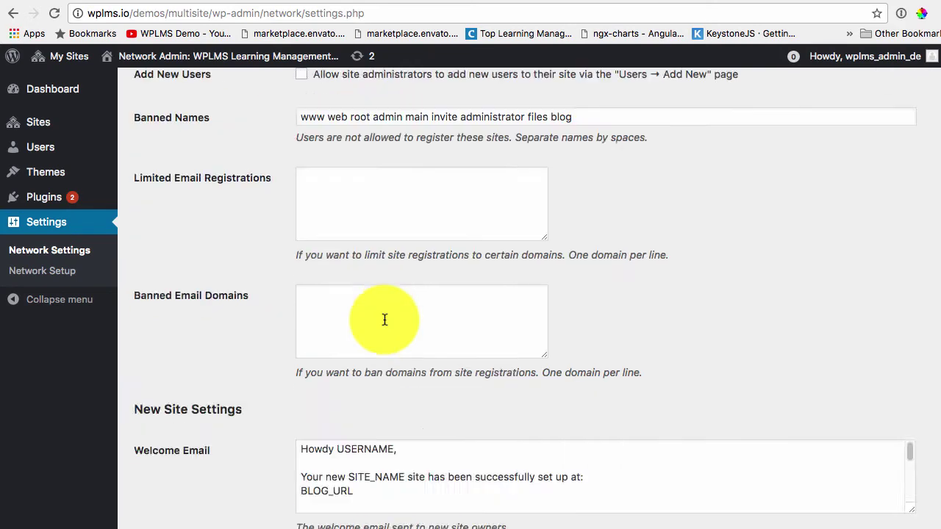
{"action": "scroll", "coordinate": [383, 324], "scroll_direction": "down", "scroll_amount": 10}
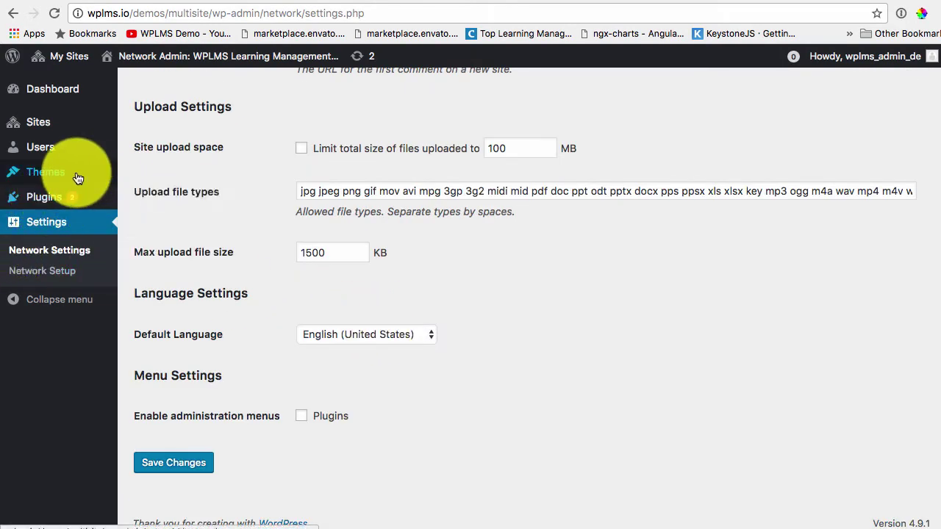
Step: Open the BuddyPress settings of the WPLMS Learning Management System site and migrate all WPLMS email templates to BuddyPress
{"action": "mouse_move", "coordinate": [78, 178]}
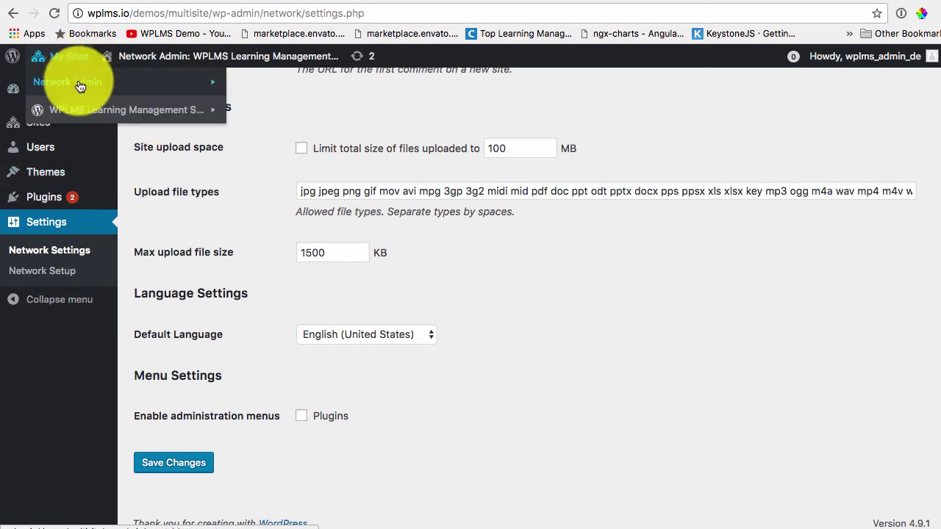
{"action": "mouse_move", "coordinate": [86, 110]}
{"action": "left_click", "coordinate": [258, 110]}
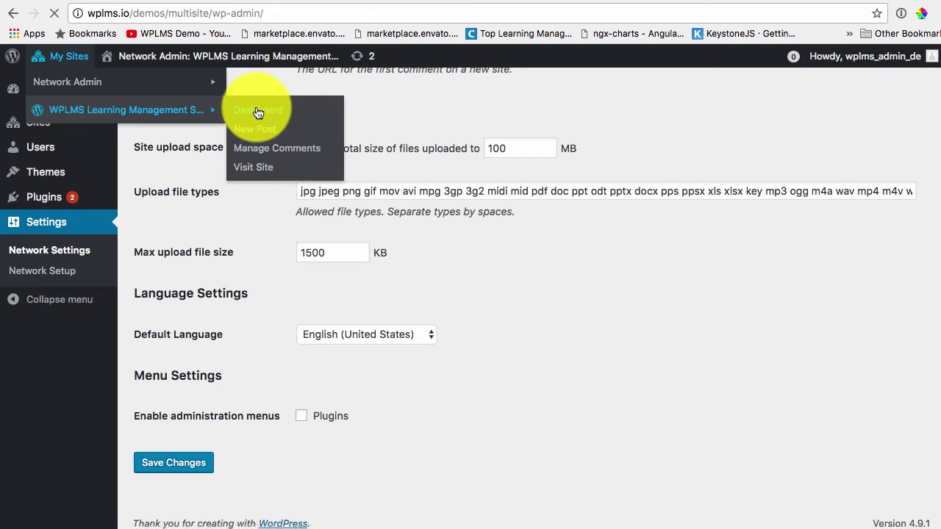
{"action": "scroll", "coordinate": [242, 301], "scroll_direction": "down", "scroll_amount": 10}
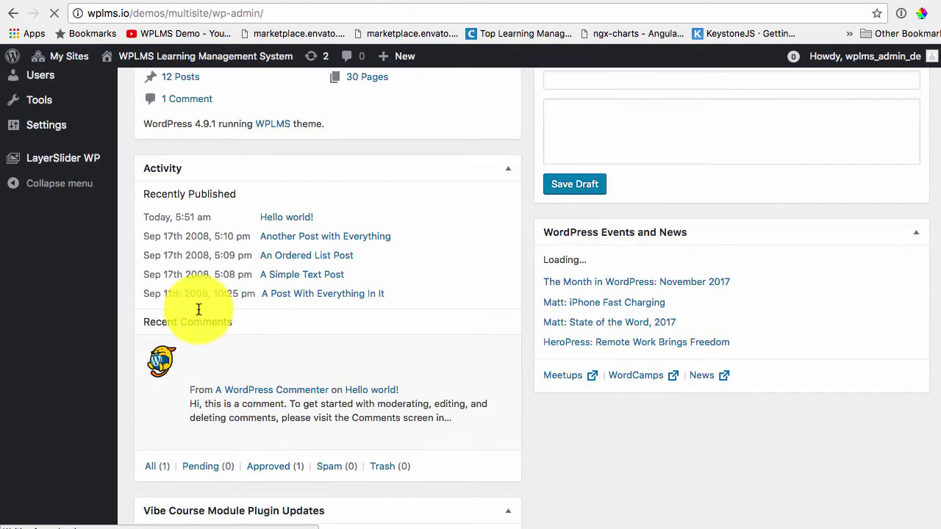
{"action": "scroll", "coordinate": [177, 288], "scroll_direction": "up", "scroll_amount": 3}
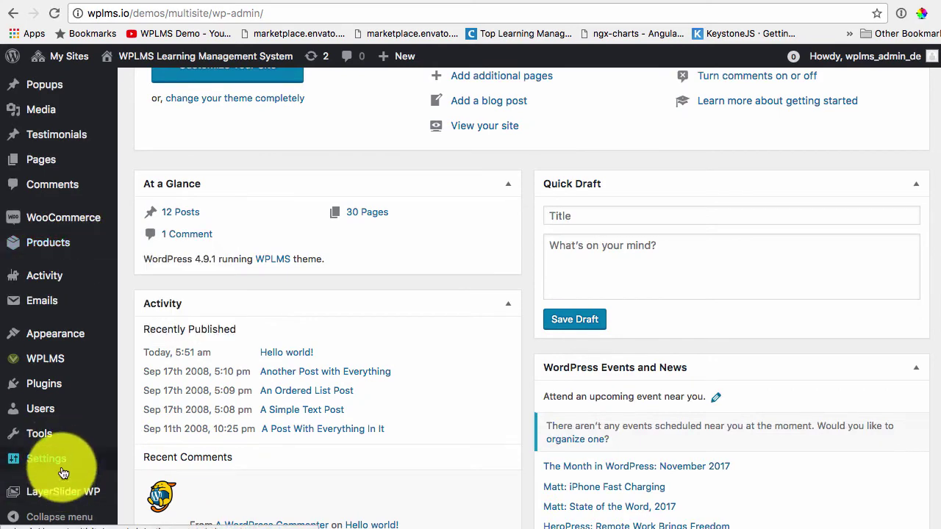
{"action": "mouse_move", "coordinate": [64, 468]}
{"action": "left_click", "coordinate": [151, 498]}
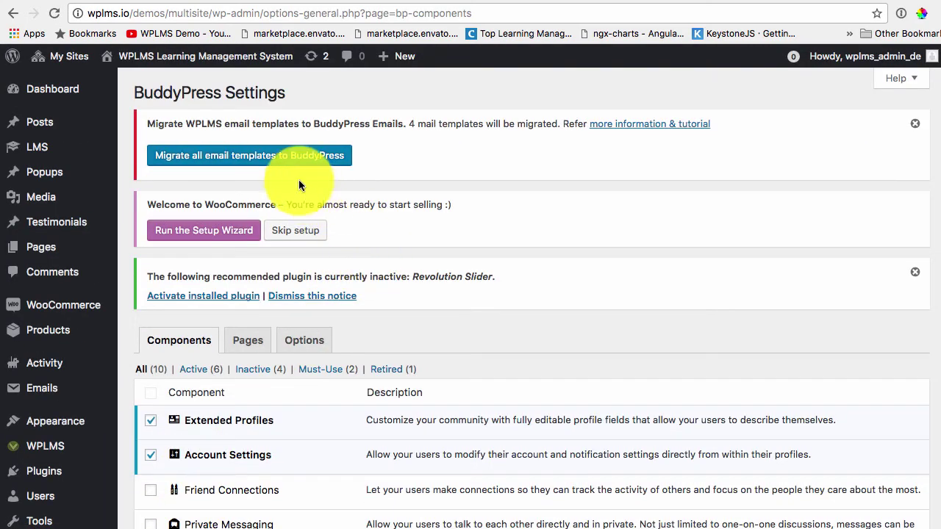
{"action": "left_click", "coordinate": [243, 158]}
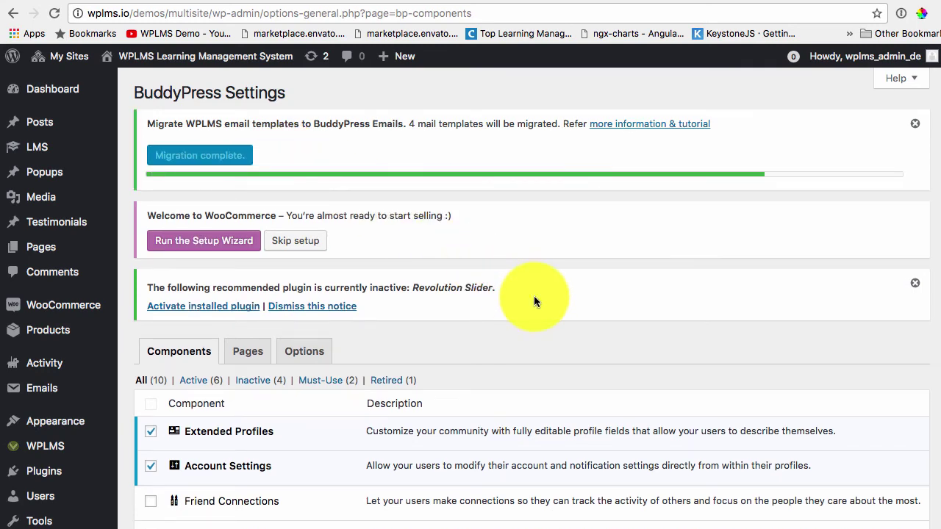
Step: Enable the User Groups and Site Tracking BuddyPress components and save the settings
{"action": "scroll", "coordinate": [536, 297], "scroll_direction": "down", "scroll_amount": 5}
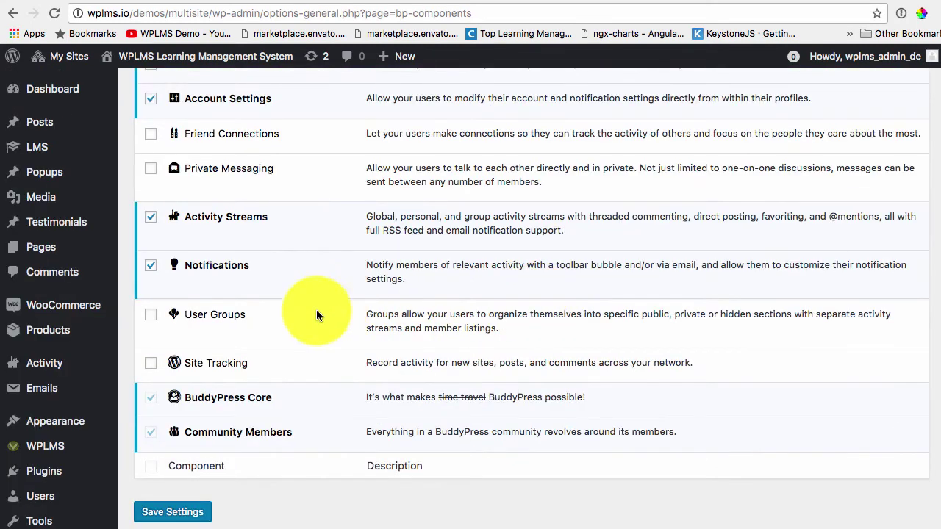
{"action": "left_click", "coordinate": [151, 315]}
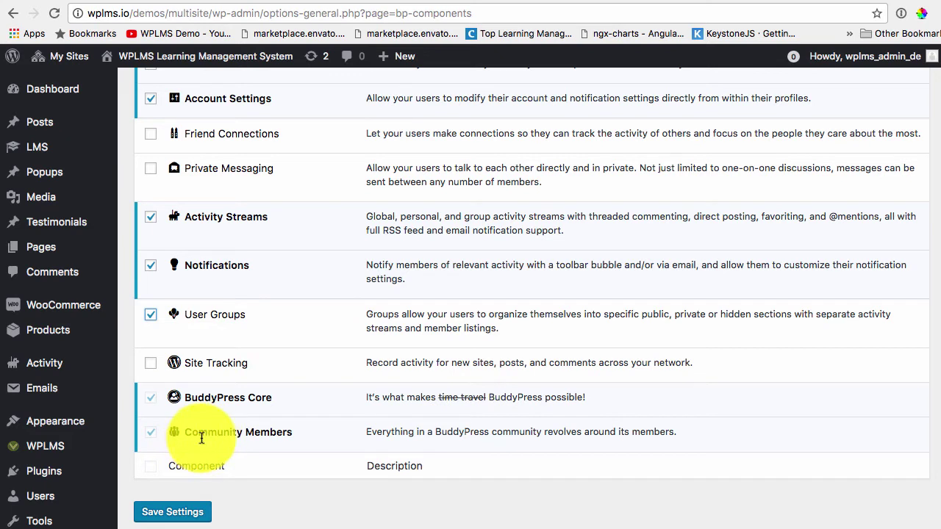
{"action": "left_click", "coordinate": [152, 365]}
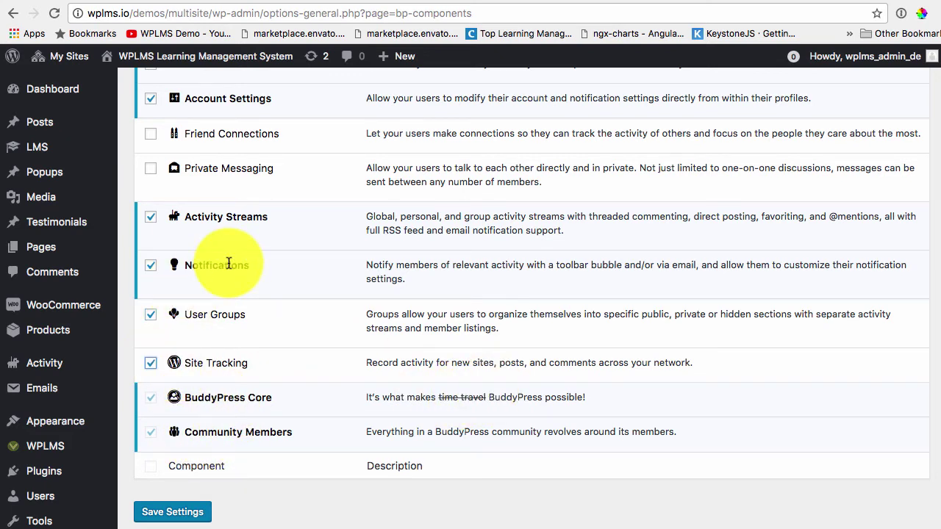
{"action": "scroll", "coordinate": [228, 263], "scroll_direction": "up", "scroll_amount": 3}
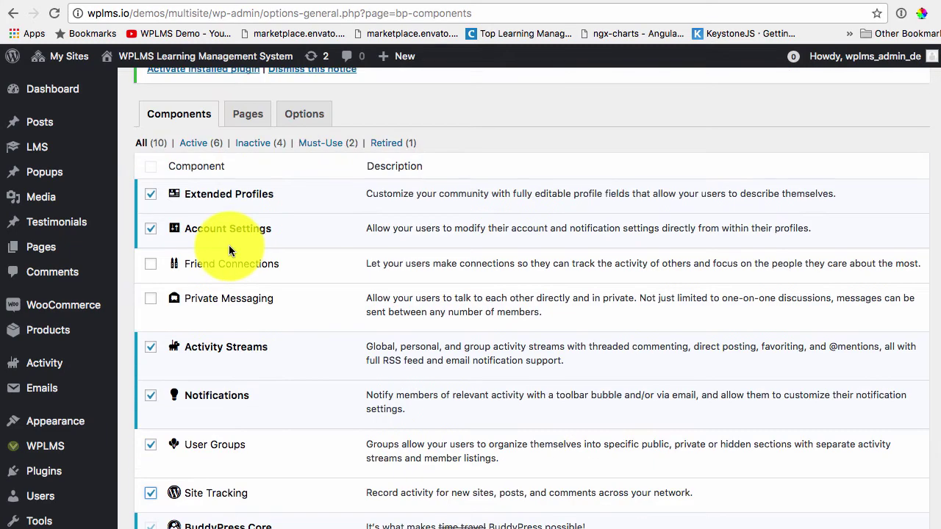
{"action": "scroll", "coordinate": [229, 250], "scroll_direction": "down", "scroll_amount": 4}
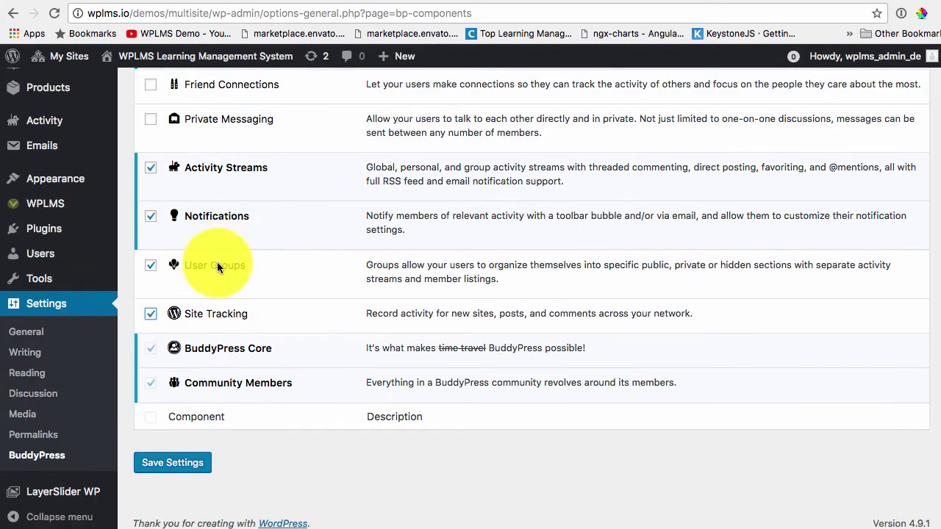
{"action": "left_click", "coordinate": [182, 462]}
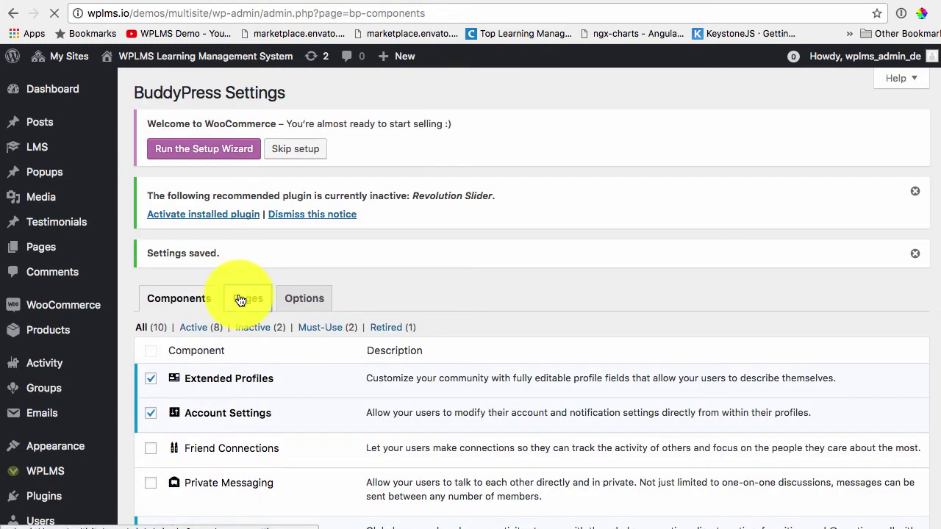
Step: Check the Site Directory assignment in the BuddyPress page settings and view its Sites page on the website
{"action": "scroll", "coordinate": [256, 329], "scroll_direction": "down", "scroll_amount": 2}
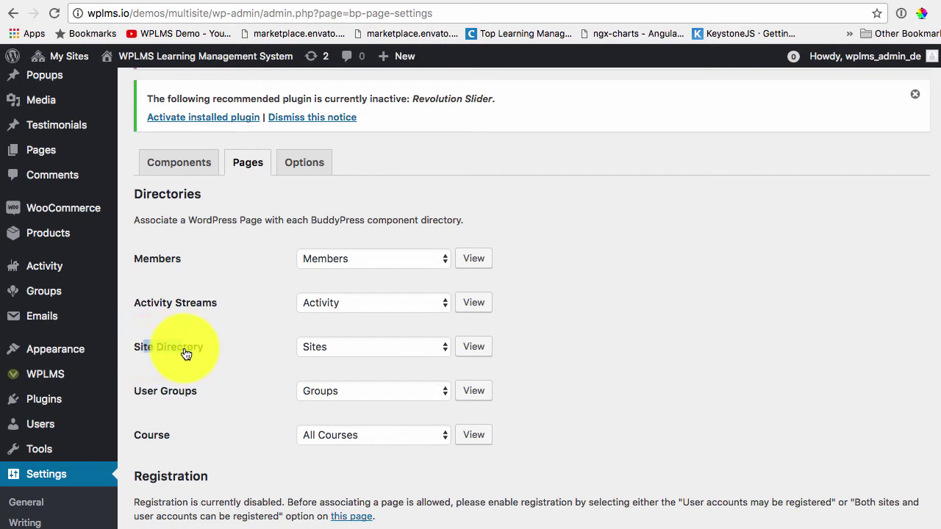
{"action": "left_click_drag", "start_coordinate": [186, 355], "coordinate": [233, 356]}
{"action": "left_click", "coordinate": [474, 348]}
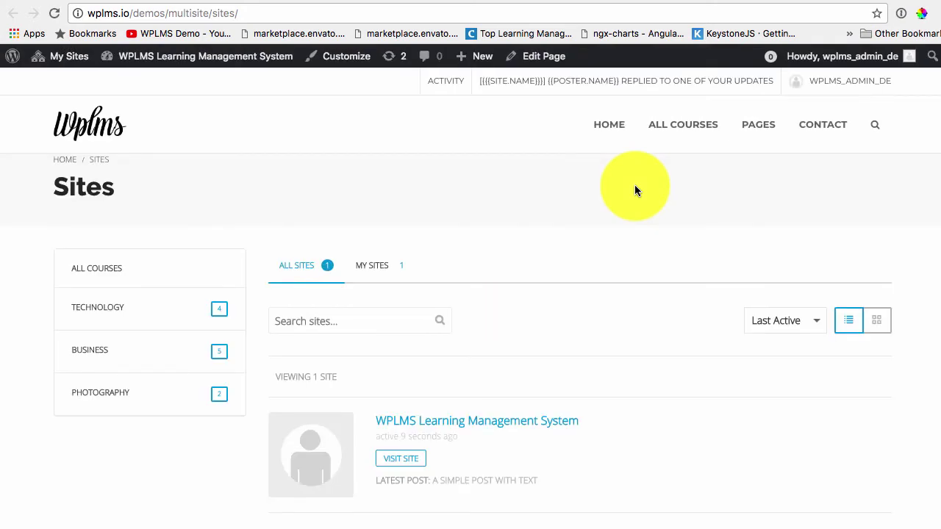
{"action": "scroll", "coordinate": [305, 262], "scroll_direction": "down", "scroll_amount": 3}
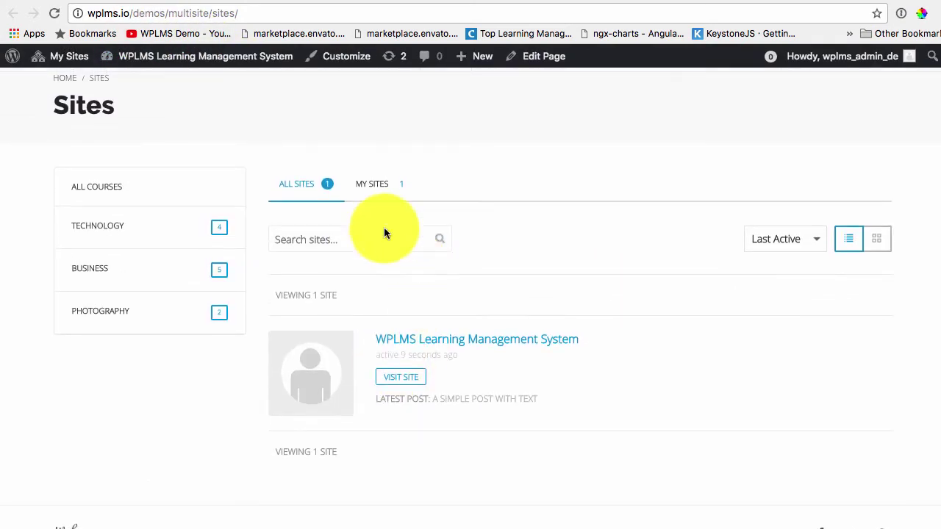
{"action": "scroll", "coordinate": [410, 289], "scroll_direction": "down", "scroll_amount": 1}
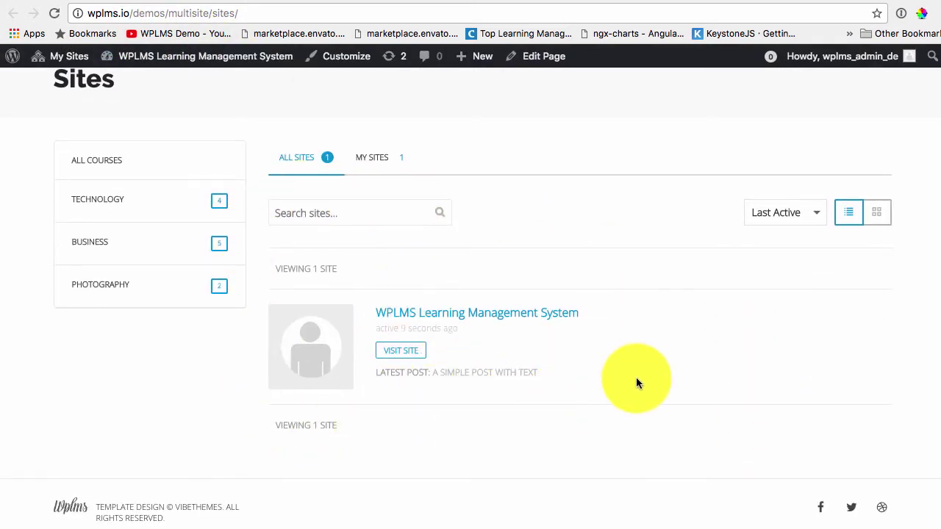
Step: Return to the BuddyPress page settings and read the Registration notice below the component directories
{"action": "scroll", "coordinate": [409, 301], "scroll_direction": "up", "scroll_amount": 5}
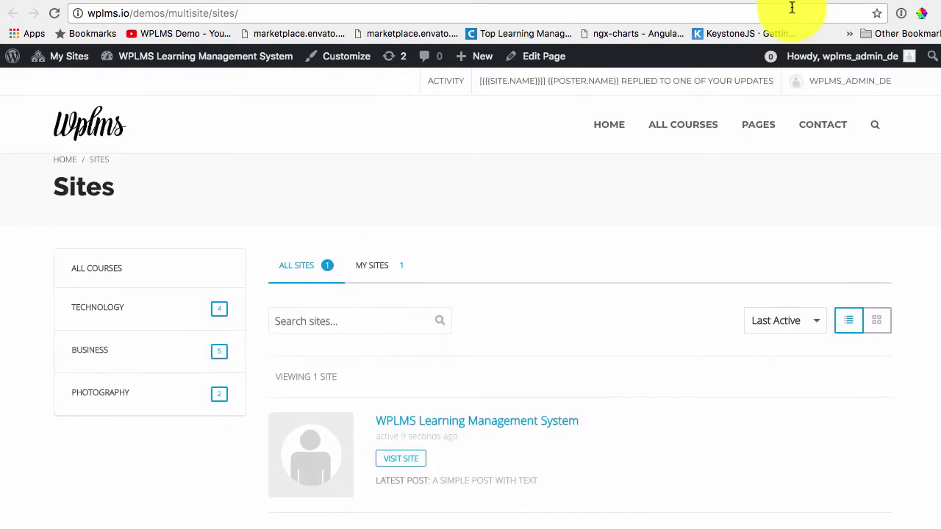
{"action": "left_click", "coordinate": [819, 2]}
{"action": "left_click", "coordinate": [561, 286]}
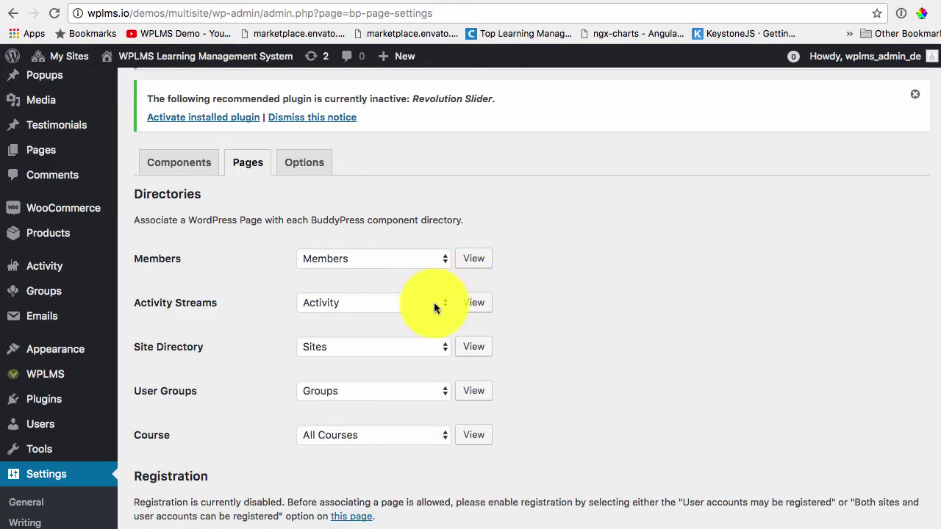
{"action": "scroll", "coordinate": [456, 316], "scroll_direction": "down", "scroll_amount": 3}
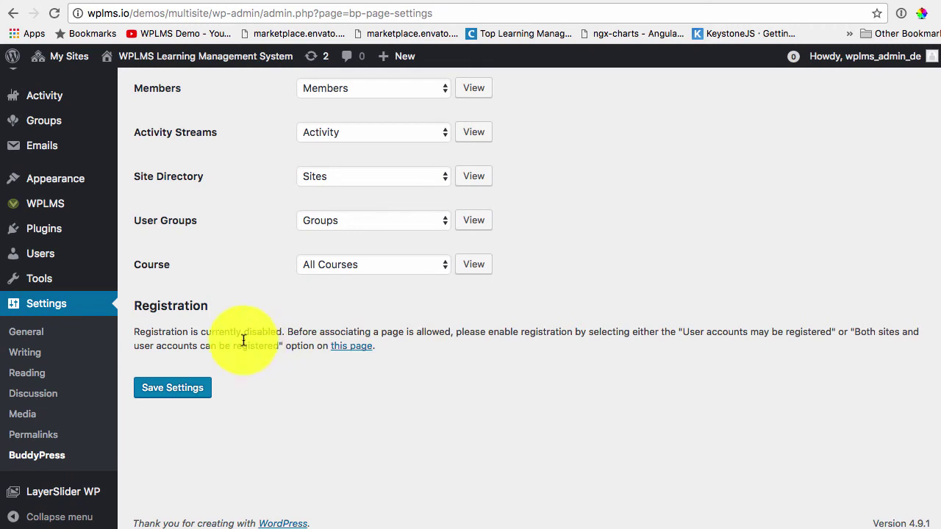
{"action": "left_click_drag", "start_coordinate": [188, 332], "coordinate": [301, 330]}
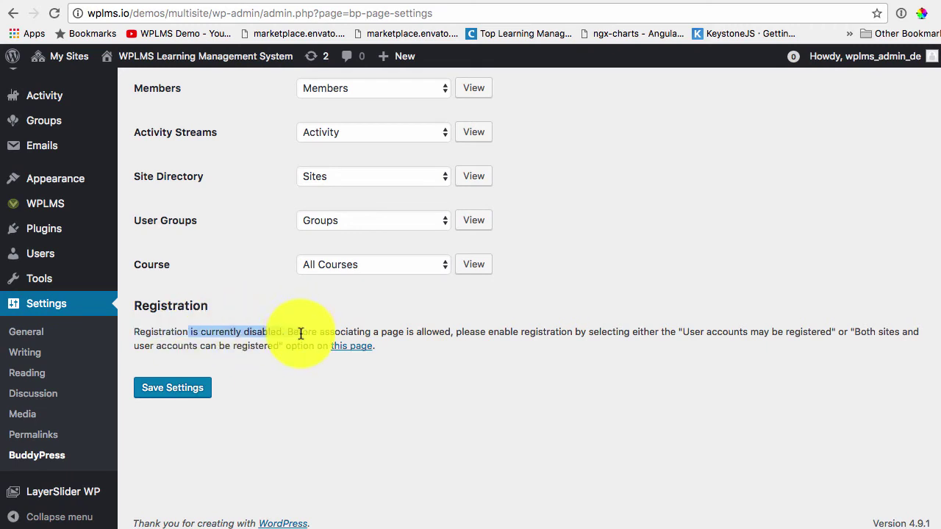
{"action": "left_click", "coordinate": [291, 321]}
Step: Allow logged in users to register new sites in the Network Settings, save them, and reload the Sites page
{"action": "left_click", "coordinate": [360, 353]}
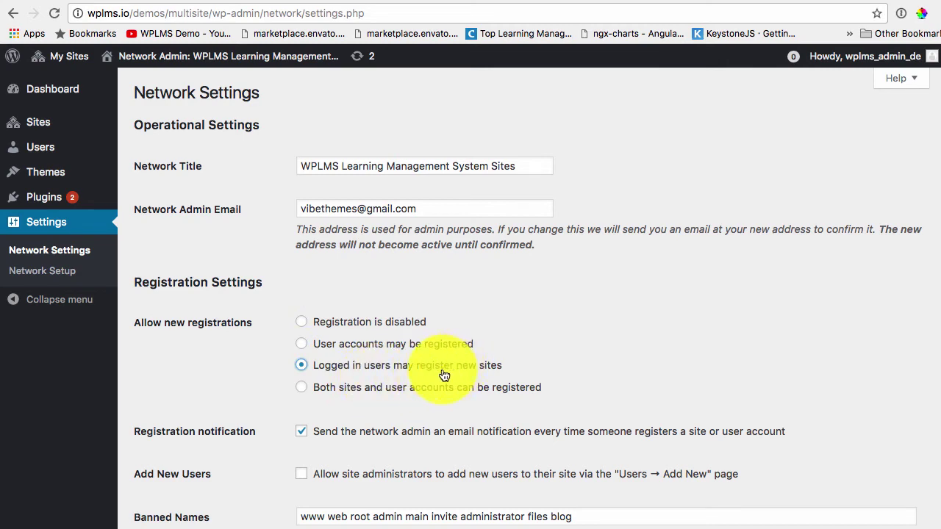
{"action": "scroll", "coordinate": [443, 376], "scroll_direction": "down", "scroll_amount": 15}
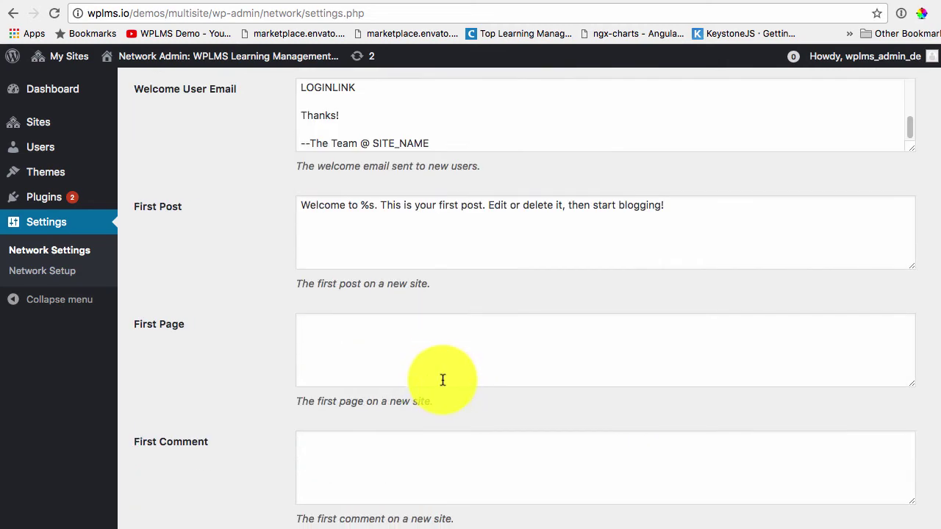
{"action": "left_click", "coordinate": [188, 463]}
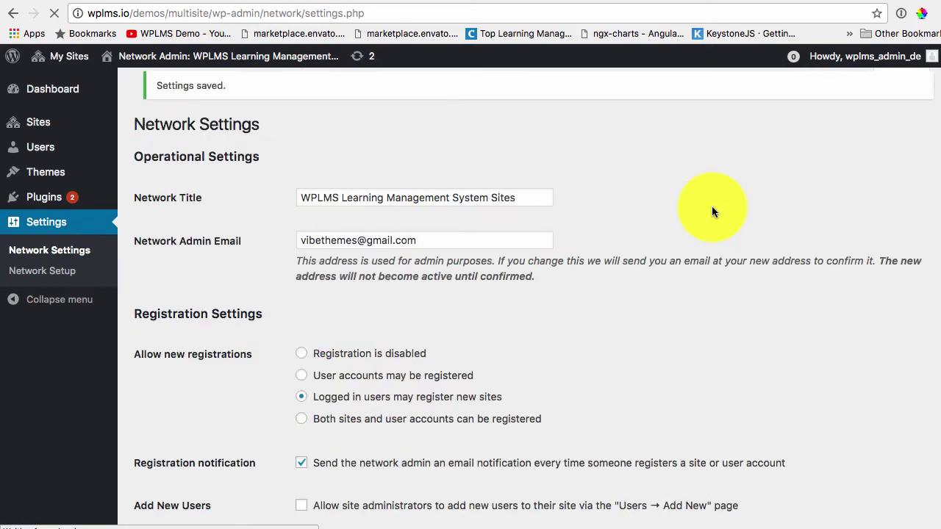
{"action": "left_click", "coordinate": [845, 2]}
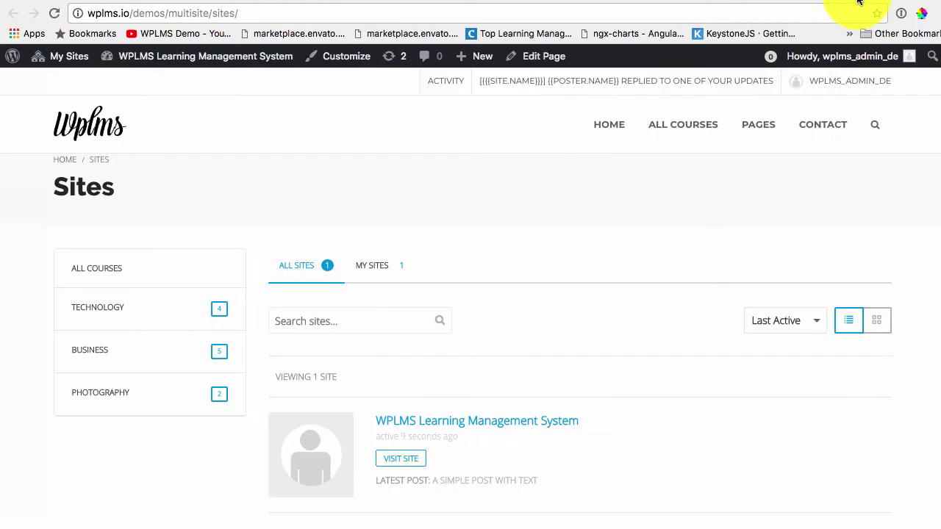
{"action": "left_click", "coordinate": [55, 13]}
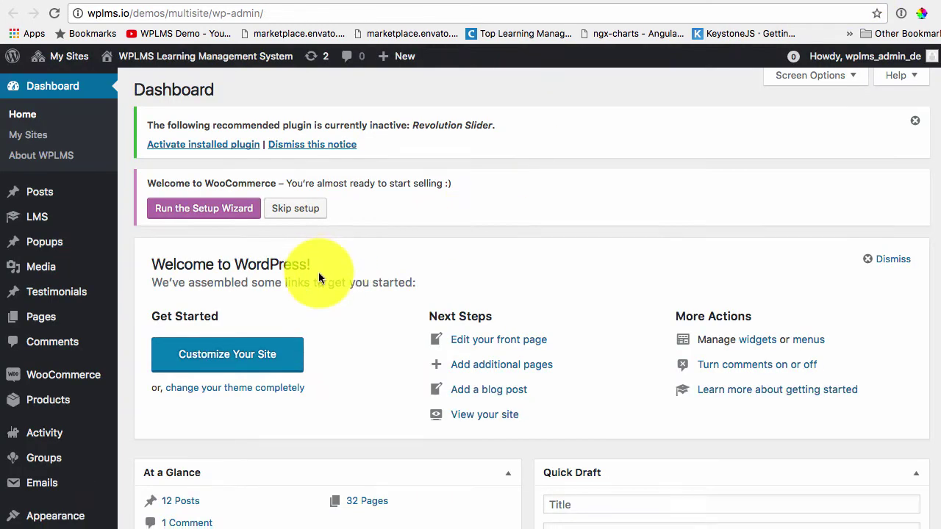
Step: Open the Buddypress section of the WPLMS theme options for the main site
{"action": "scroll", "coordinate": [319, 272], "scroll_direction": "down", "scroll_amount": 2}
{"action": "mouse_move", "coordinate": [70, 431]}
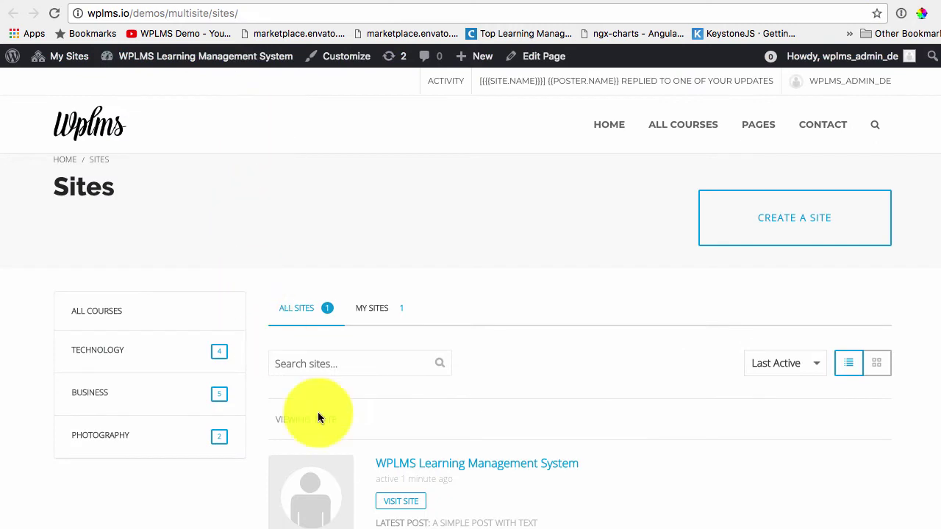
{"action": "left_click", "coordinate": [209, 13]}
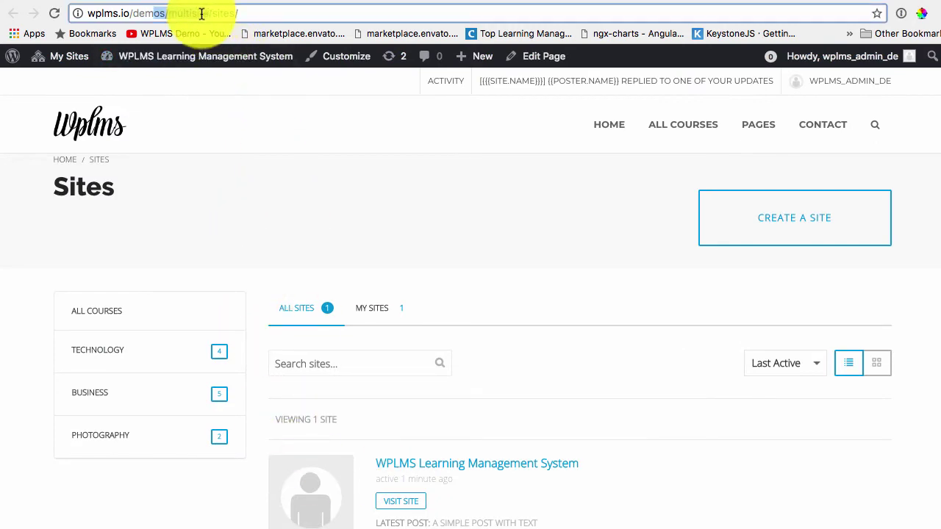
{"action": "left_click_drag", "start_coordinate": [92, 14], "coordinate": [210, 15]}
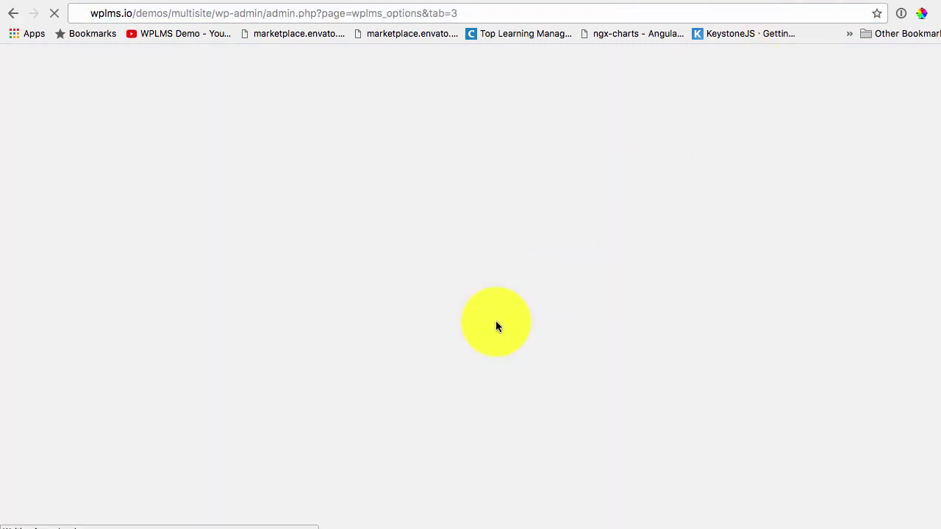
{"action": "scroll", "coordinate": [345, 367], "scroll_direction": "down", "scroll_amount": 4}
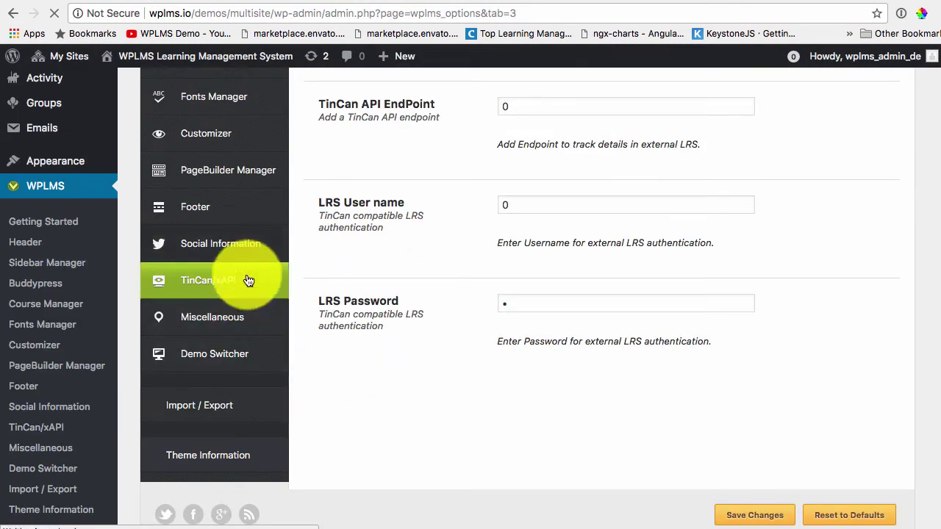
{"action": "scroll", "coordinate": [236, 235], "scroll_direction": "up", "scroll_amount": 2}
{"action": "scroll", "coordinate": [236, 265], "scroll_direction": "up", "scroll_amount": 1}
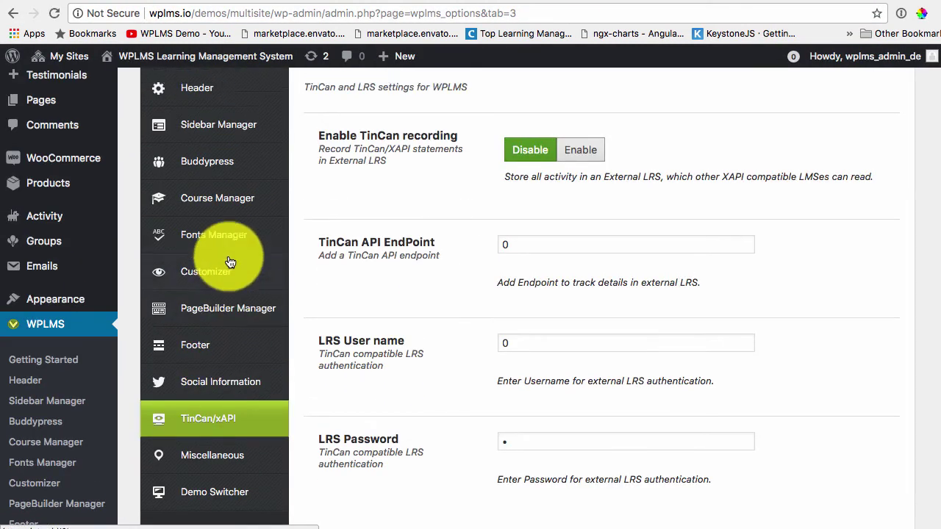
{"action": "left_click", "coordinate": [225, 165]}
Step: Restrict Create Blog (multisite) to Admins only, save the WPLMS options, and decline saving the login in 1Password
{"action": "scroll", "coordinate": [596, 394], "scroll_direction": "down", "scroll_amount": 7}
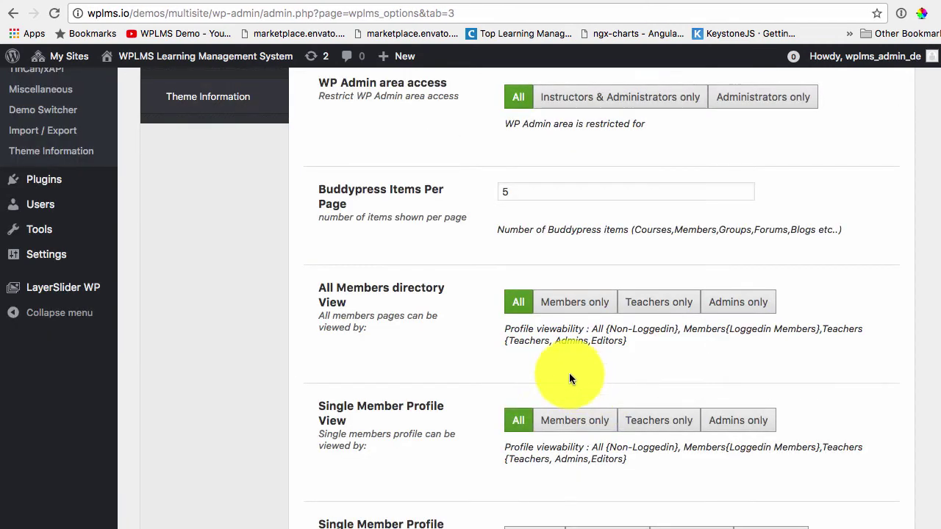
{"action": "scroll", "coordinate": [420, 332], "scroll_direction": "down", "scroll_amount": 8}
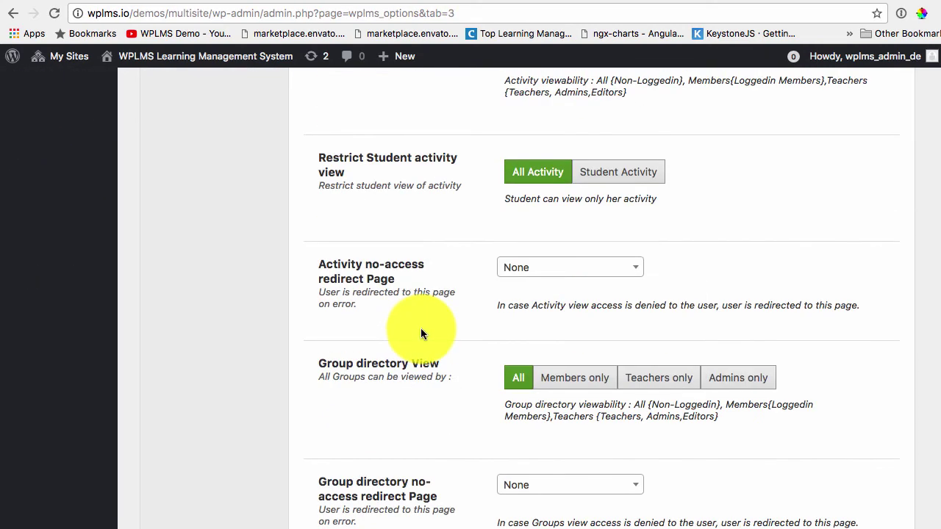
{"action": "scroll", "coordinate": [422, 346], "scroll_direction": "down", "scroll_amount": 5}
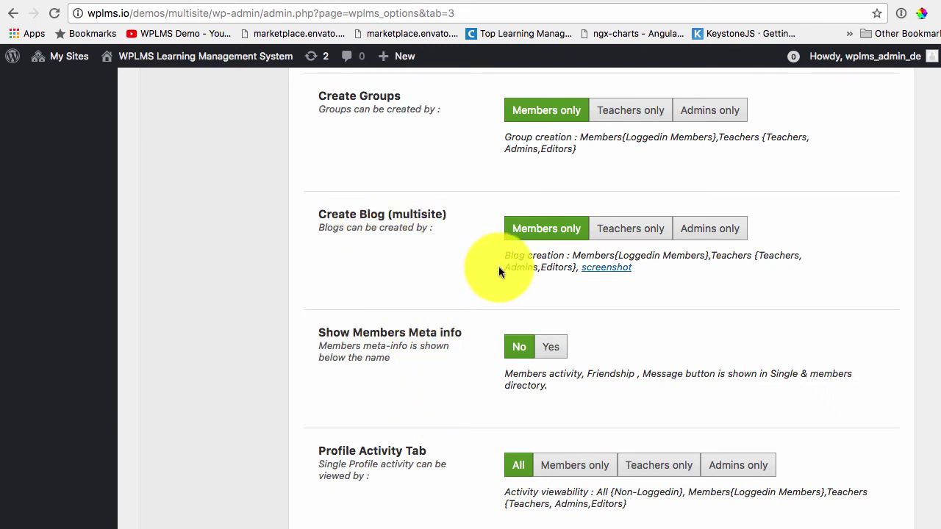
{"action": "left_click", "coordinate": [628, 235]}
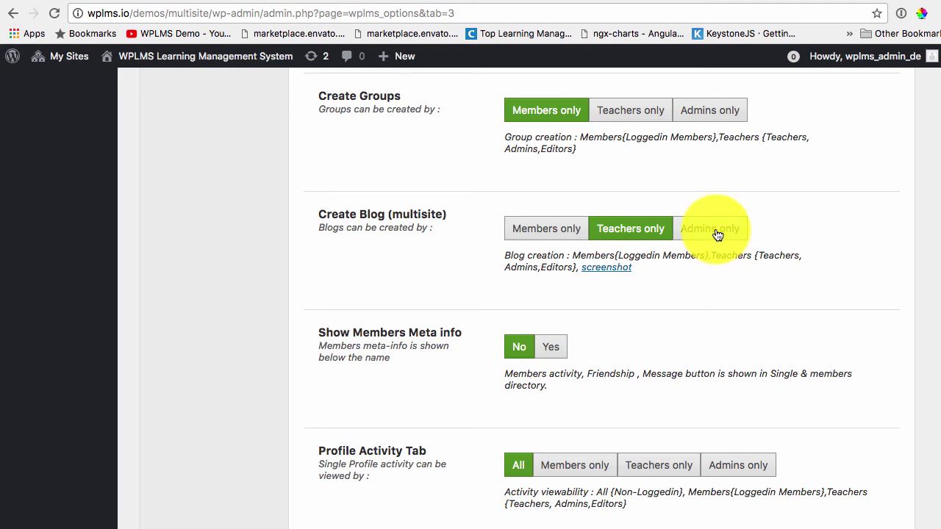
{"action": "left_click", "coordinate": [717, 235]}
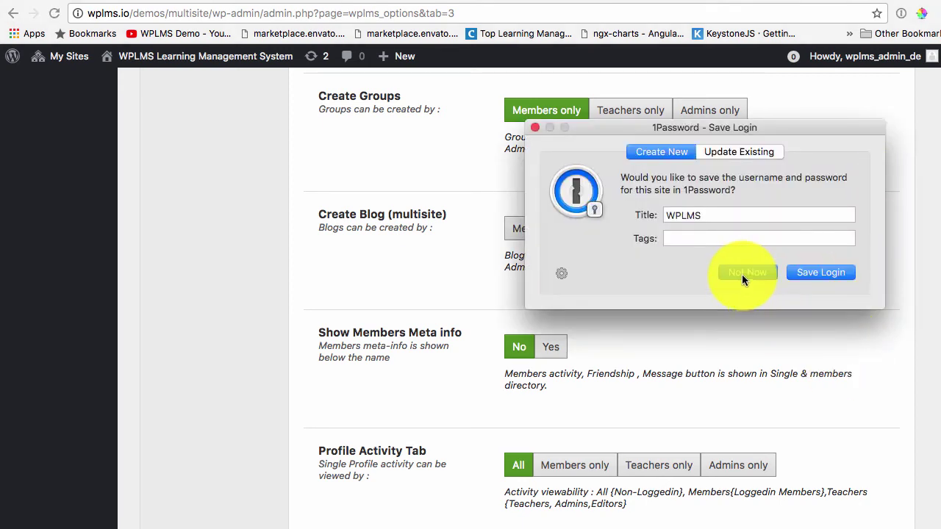
{"action": "left_click", "coordinate": [742, 274]}
{"action": "scroll", "coordinate": [742, 276], "scroll_direction": "up", "scroll_amount": 15}
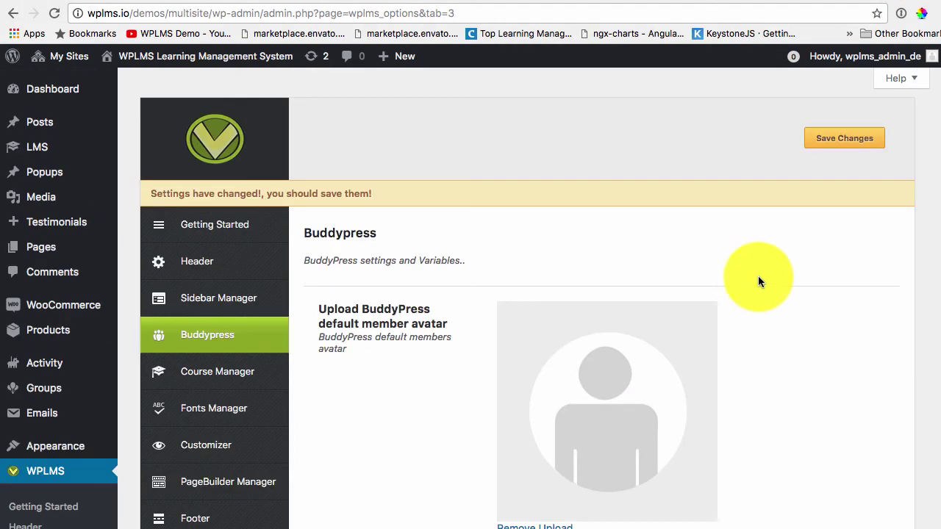
{"action": "left_click", "coordinate": [842, 137]}
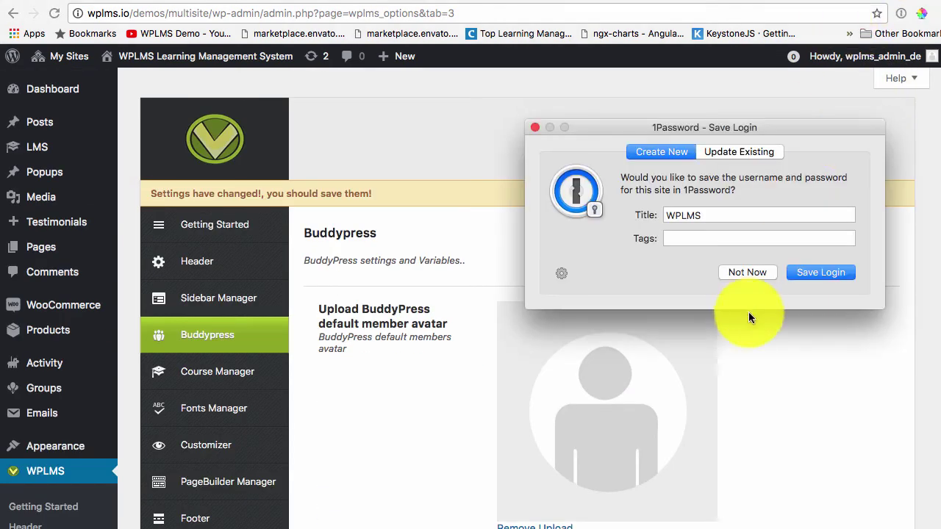
{"action": "left_click", "coordinate": [748, 272]}
Step: Create a new site from the Sites directory with the site name english and the title English Language
{"action": "left_click", "coordinate": [851, 3]}
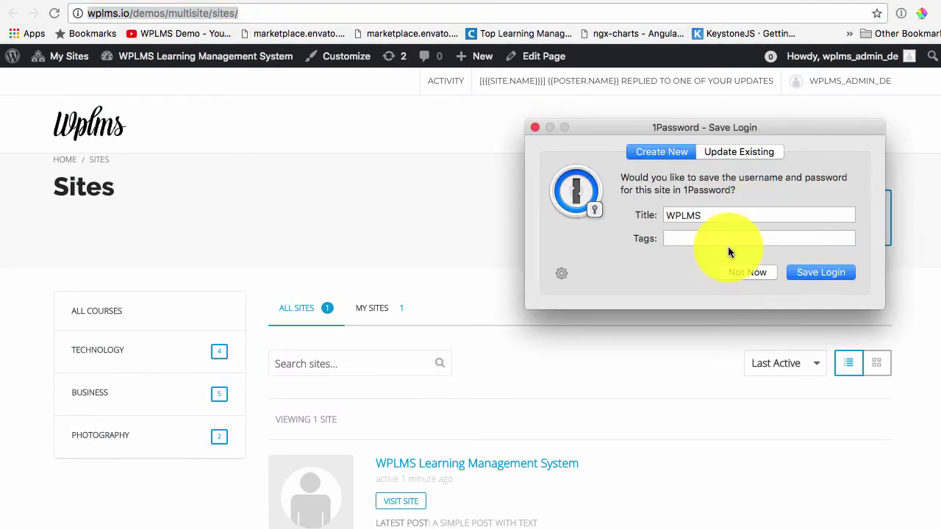
{"action": "left_click", "coordinate": [729, 278]}
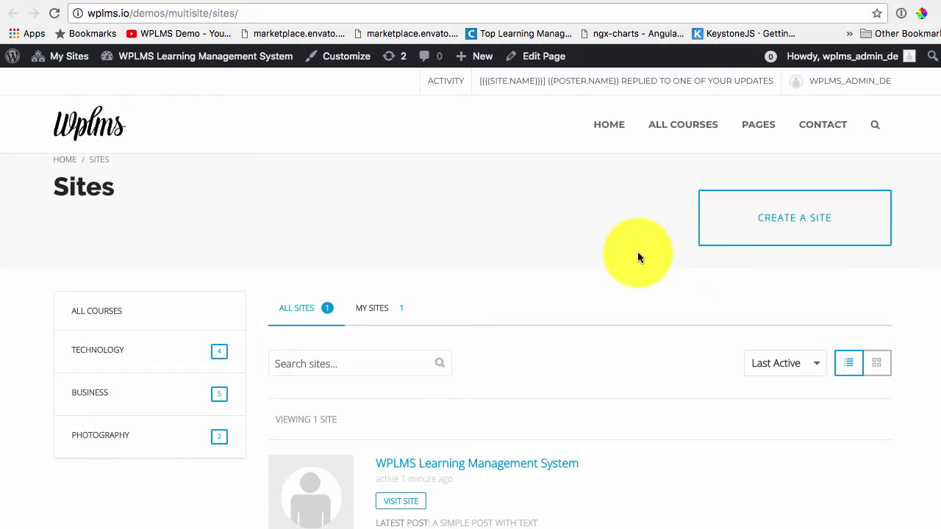
{"action": "left_click", "coordinate": [768, 231]}
{"action": "left_click", "coordinate": [737, 273]}
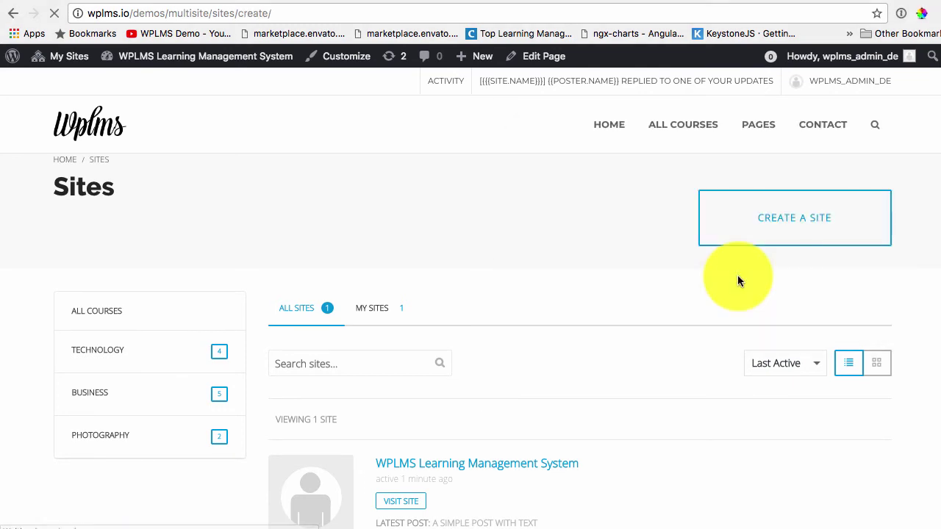
{"action": "left_click", "coordinate": [196, 309]}
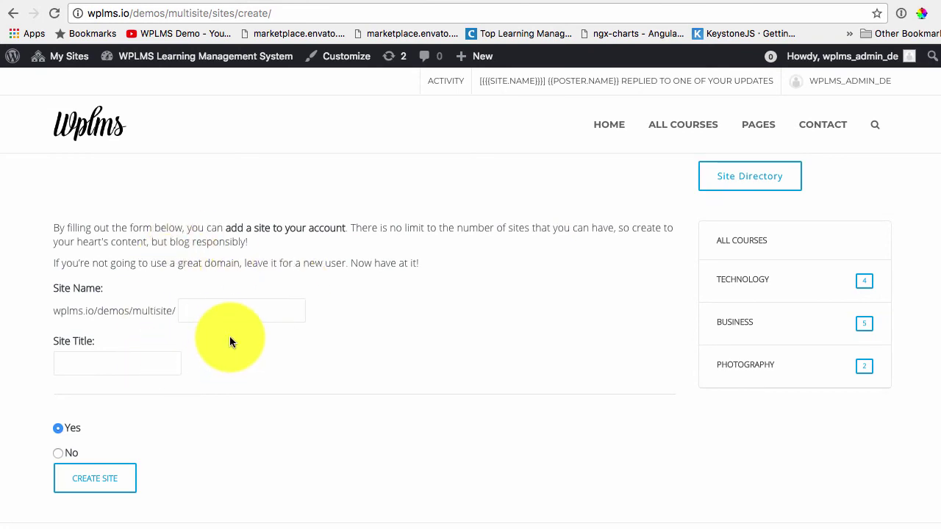
{"action": "type", "text": "enlis"}
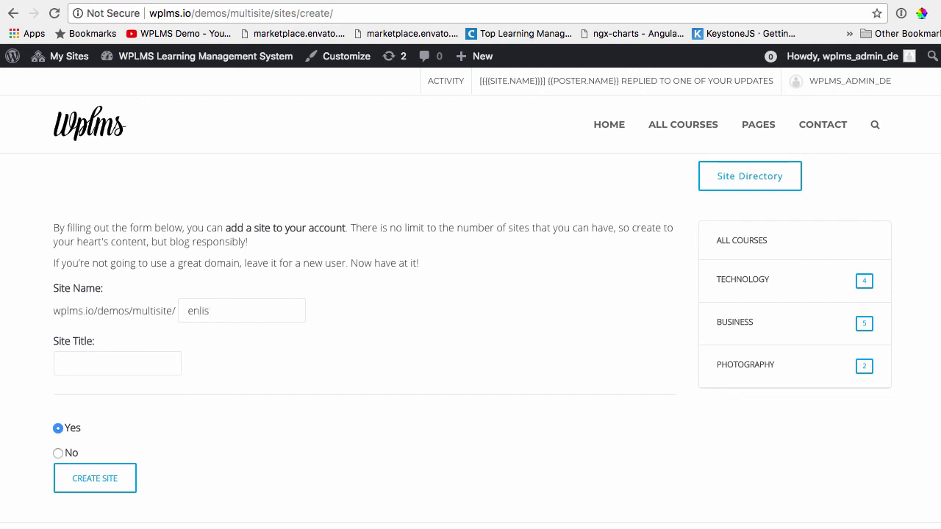
{"action": "left_click", "coordinate": [121, 507]}
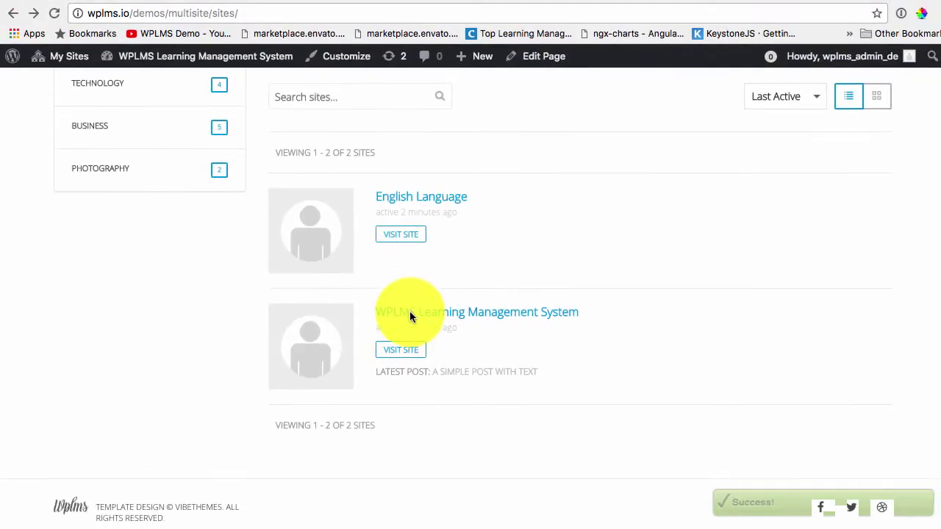
Step: Visit the new English Language site and activate the WPLMS theme from its dashboard
{"action": "scroll", "coordinate": [665, 268], "scroll_direction": "up", "scroll_amount": 3}
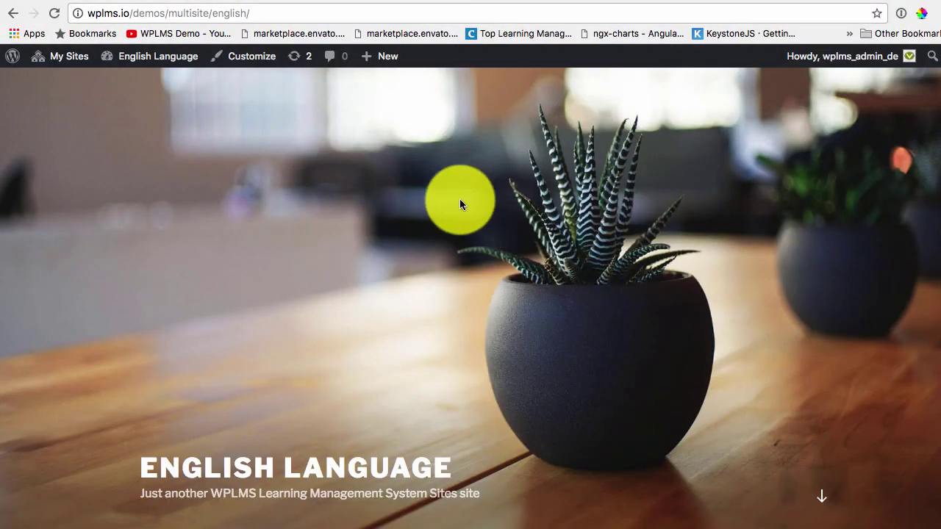
{"action": "scroll", "coordinate": [142, 63], "scroll_direction": "down", "scroll_amount": 15}
{"action": "scroll", "coordinate": [133, 77], "scroll_direction": "up", "scroll_amount": 15}
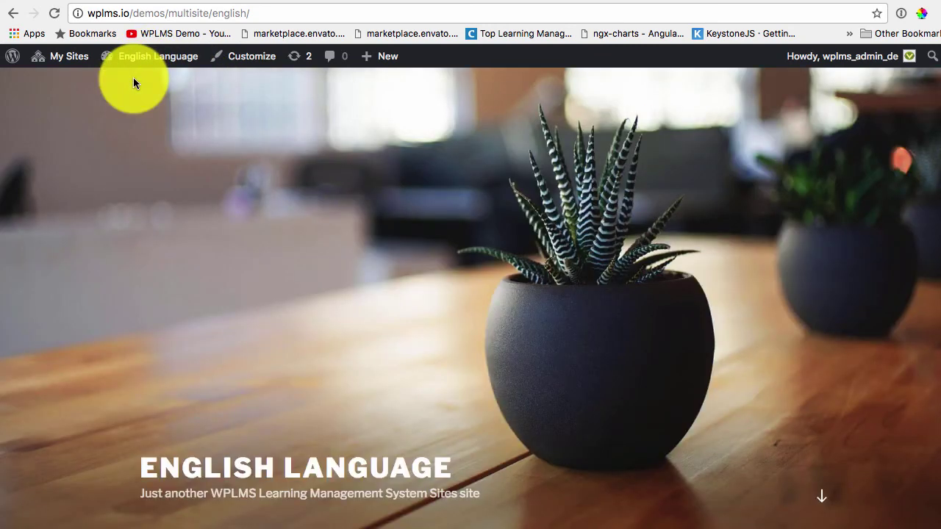
{"action": "mouse_move", "coordinate": [135, 84]}
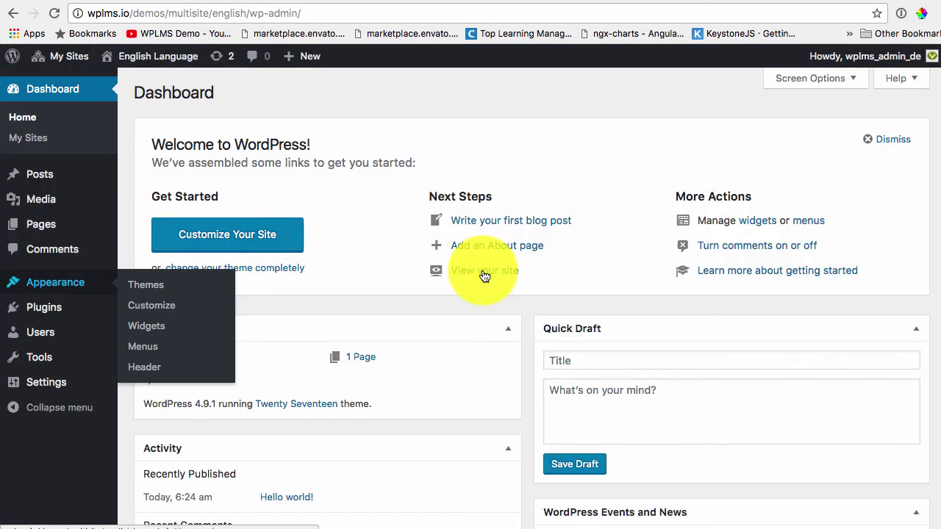
{"action": "left_click", "coordinate": [147, 283]}
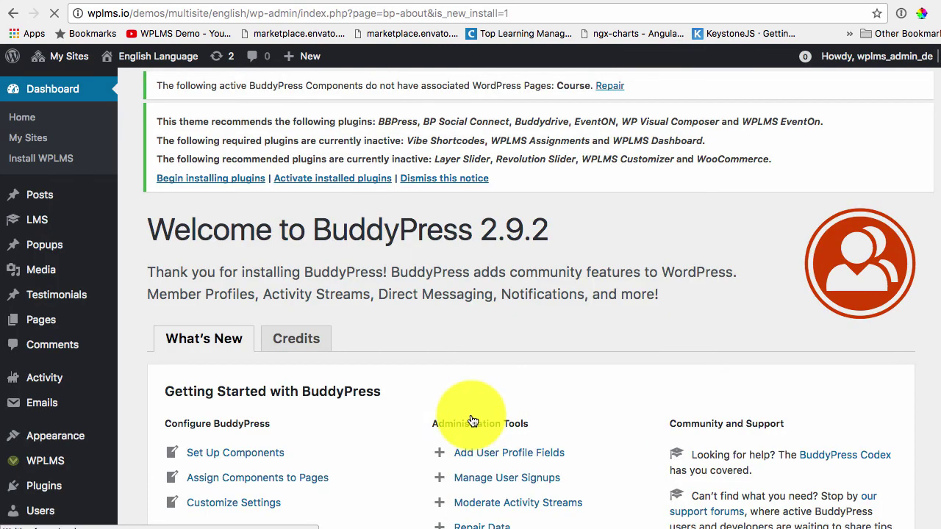
Step: Start the WPLMS Setup Wizard for the English Language site and proceed from its Configuration Check
{"action": "scroll", "coordinate": [94, 368], "scroll_direction": "down", "scroll_amount": 3}
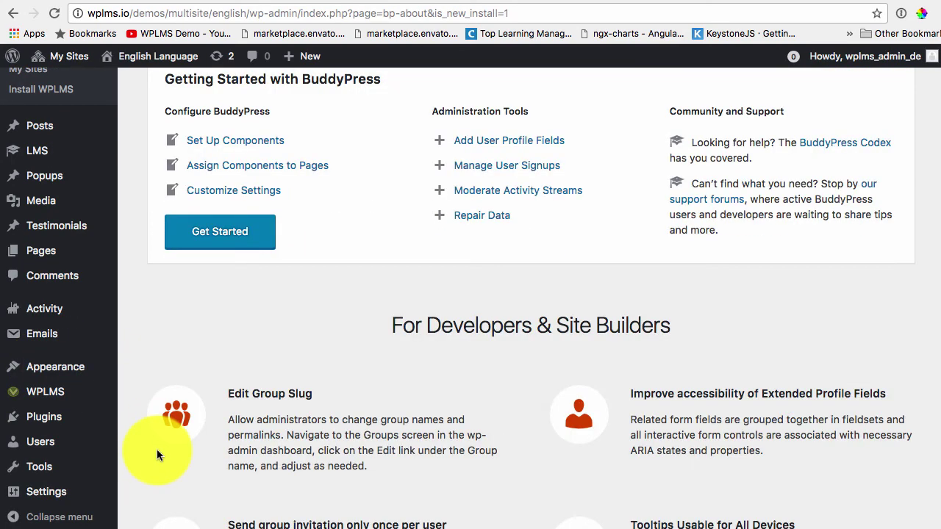
{"action": "mouse_move", "coordinate": [74, 367]}
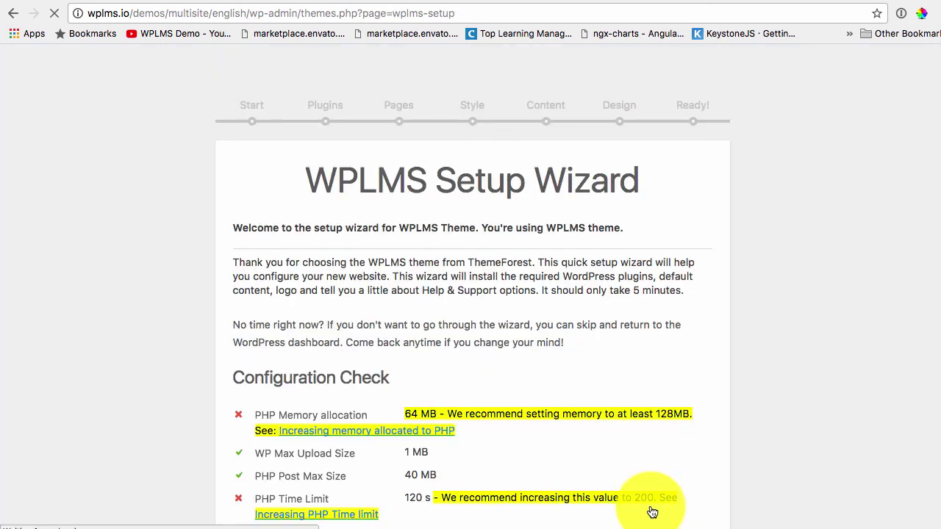
{"action": "scroll", "coordinate": [652, 512], "scroll_direction": "down", "scroll_amount": 5}
{"action": "left_click", "coordinate": [671, 507]}
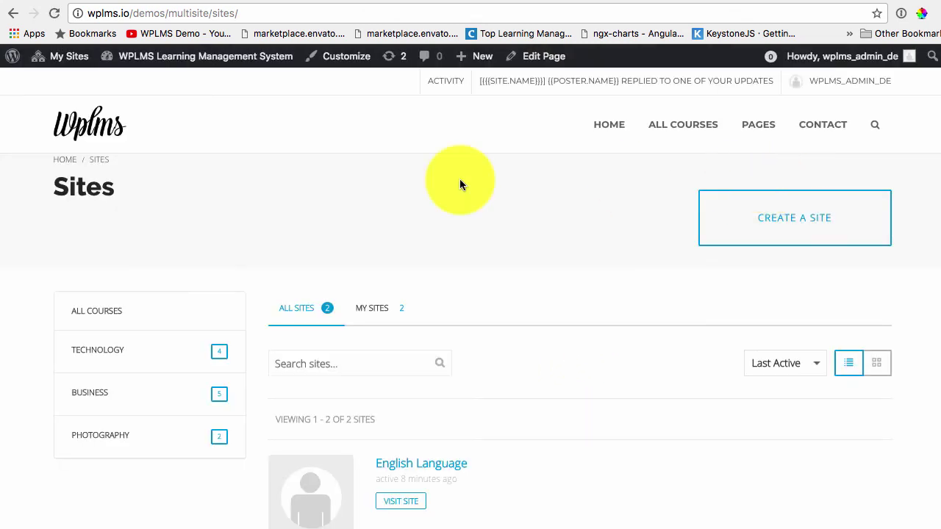
Step: Look over the listed sites in the main site's Sites directory
{"action": "scroll", "coordinate": [515, 303], "scroll_direction": "down", "scroll_amount": 5}
{"action": "scroll", "coordinate": [375, 264], "scroll_direction": "up", "scroll_amount": 4}
{"action": "scroll", "coordinate": [372, 214], "scroll_direction": "down", "scroll_amount": 1}
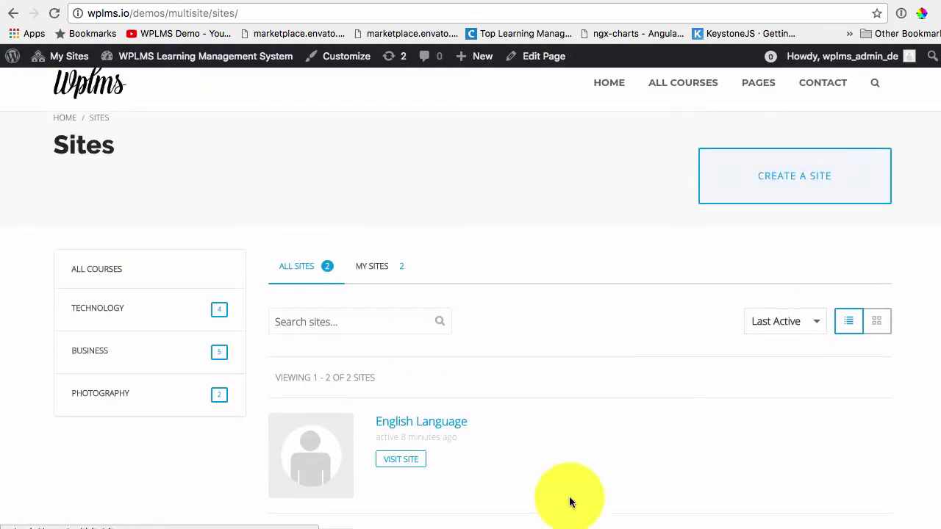